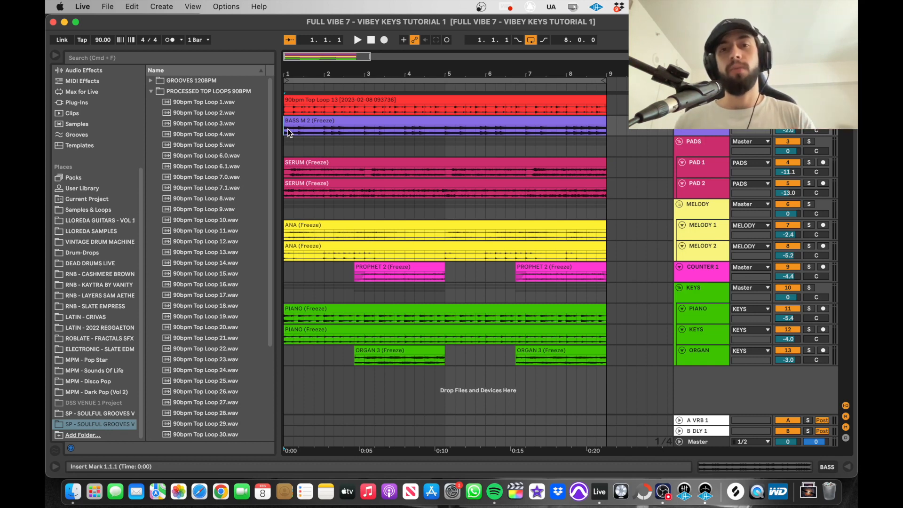
- Play the full arrangement from bar 1, and return the insert marker to the start
scroll(288, 129, "up", 1)
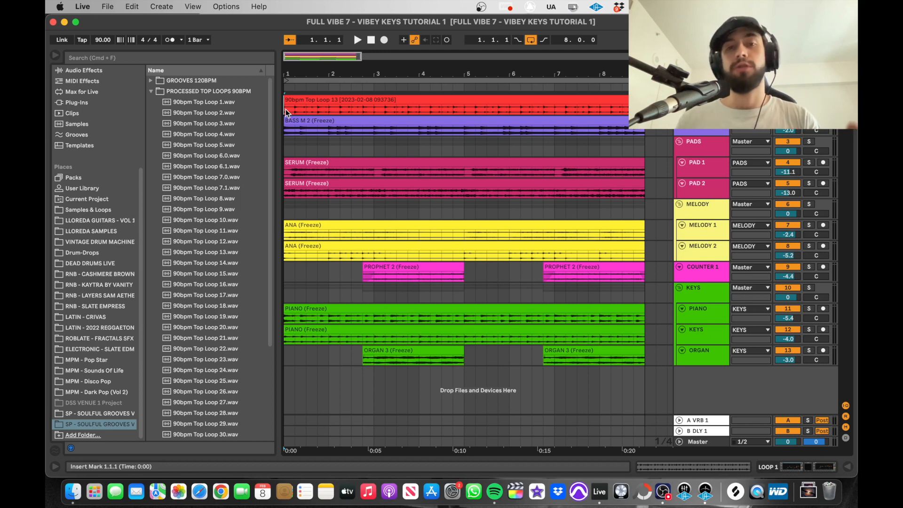
key("space")
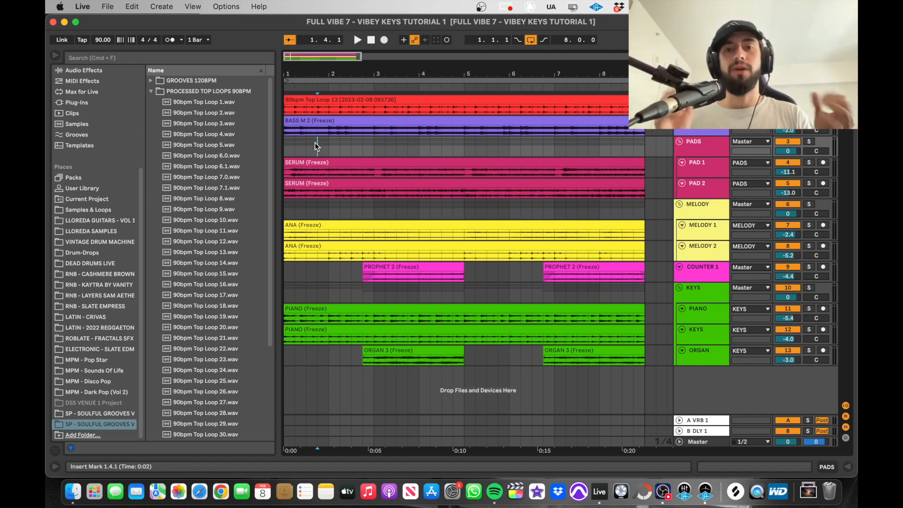
left_click(287, 146)
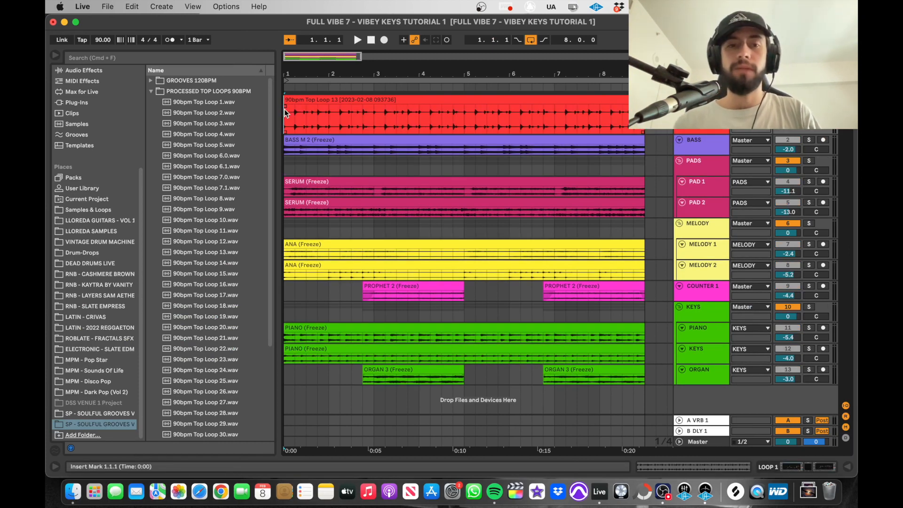
- Audition the soloed top loop from bar 1, with its two EQ Eights and Valhalla effect on and bypassed
key("space")
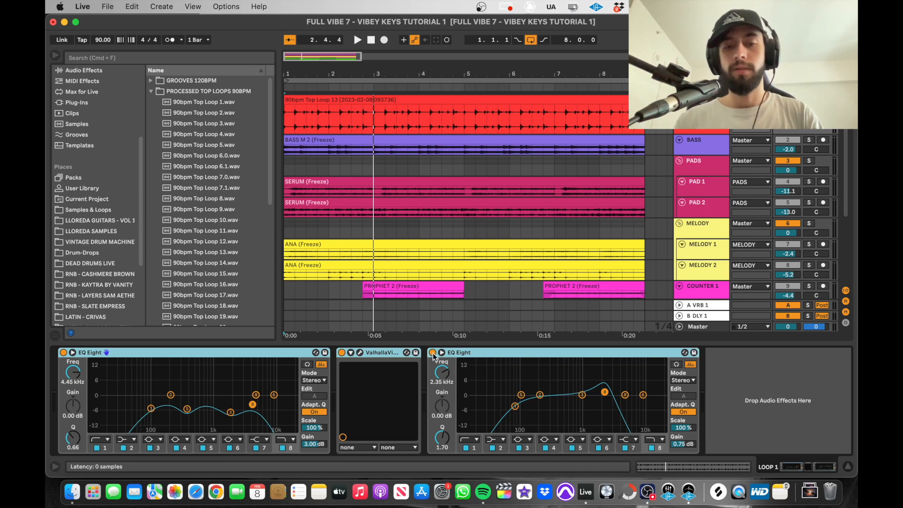
key("space")
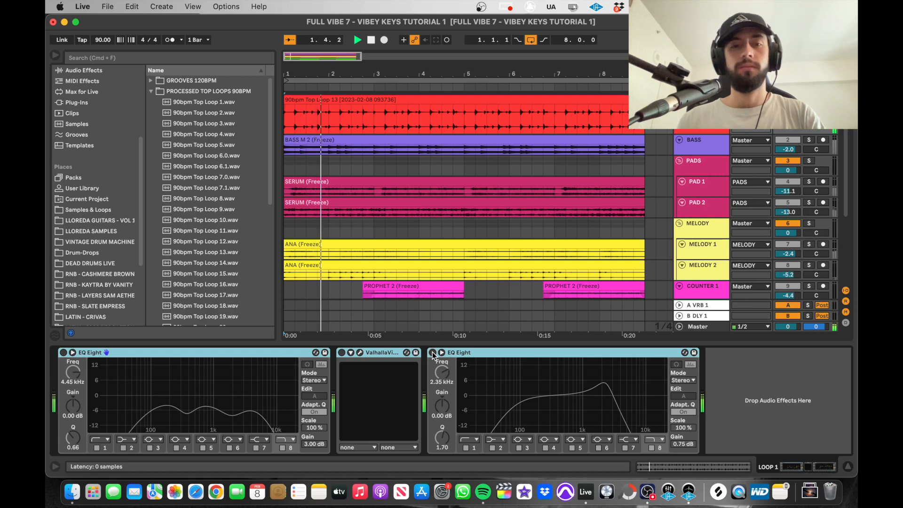
key("space")
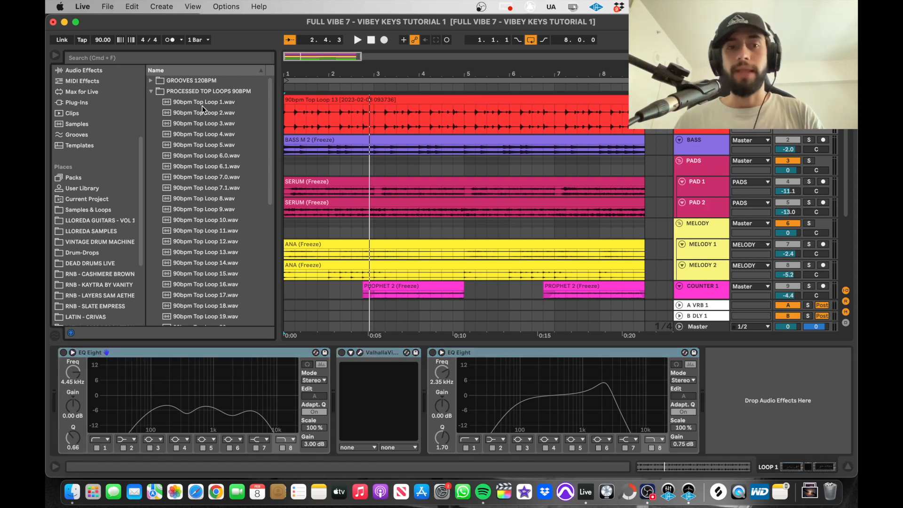
- Look through the samples in the PROCESSED TOP LOOPS 90BPM folder, and set the insert marker at 1.1.1
scroll(220, 203, "down", 8)
scroll(220, 204, "up", 8)
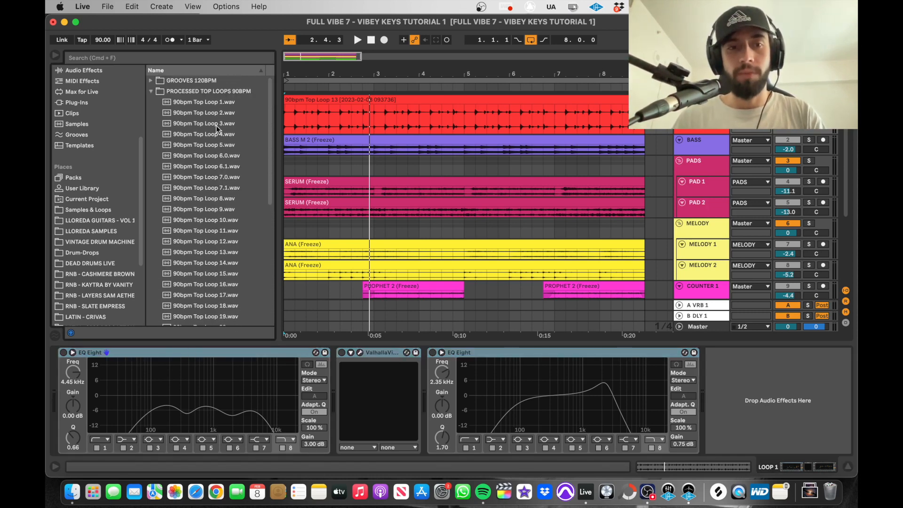
left_click(289, 115)
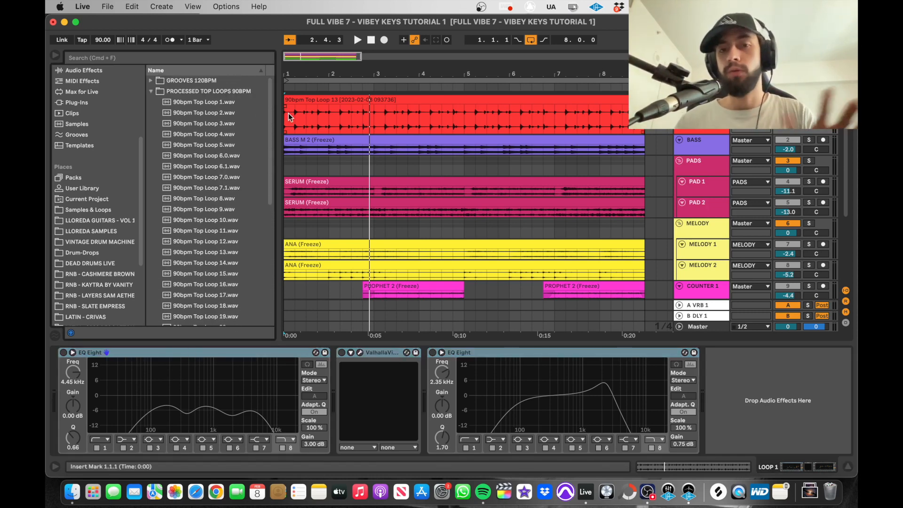
- Audition the BASS track soloed from bar 1, and again together with the other tracks
left_click(696, 141)
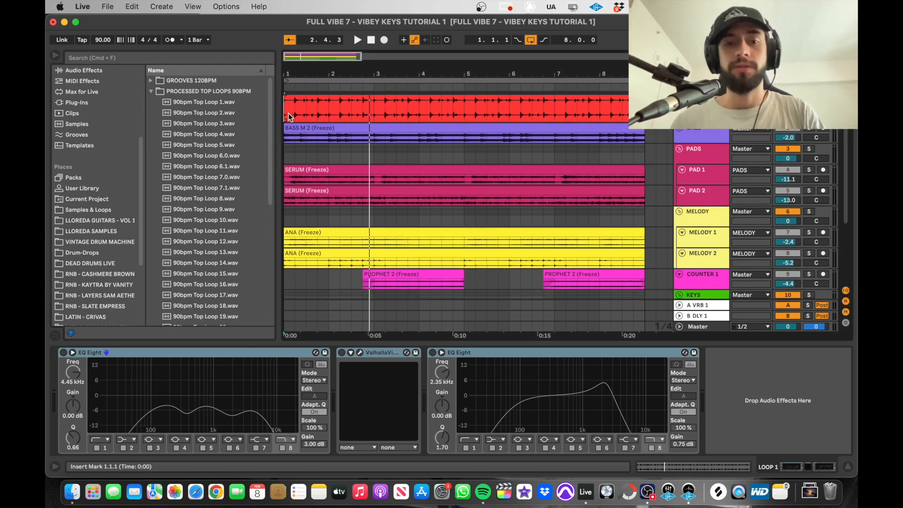
left_click(286, 145)
key("space")
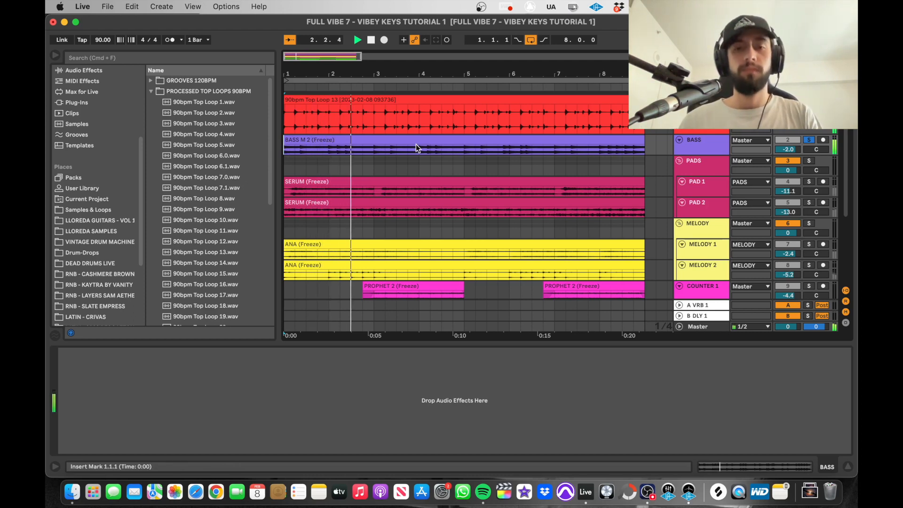
key("space")
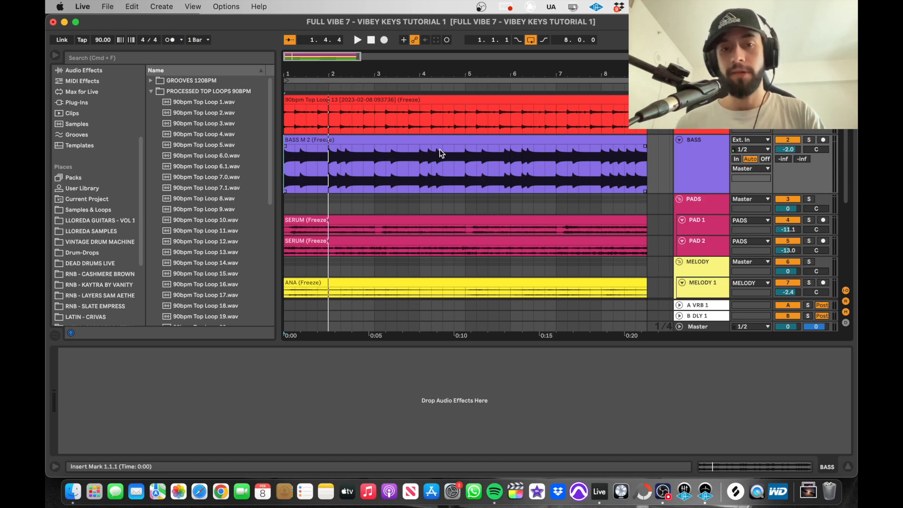
key("space")
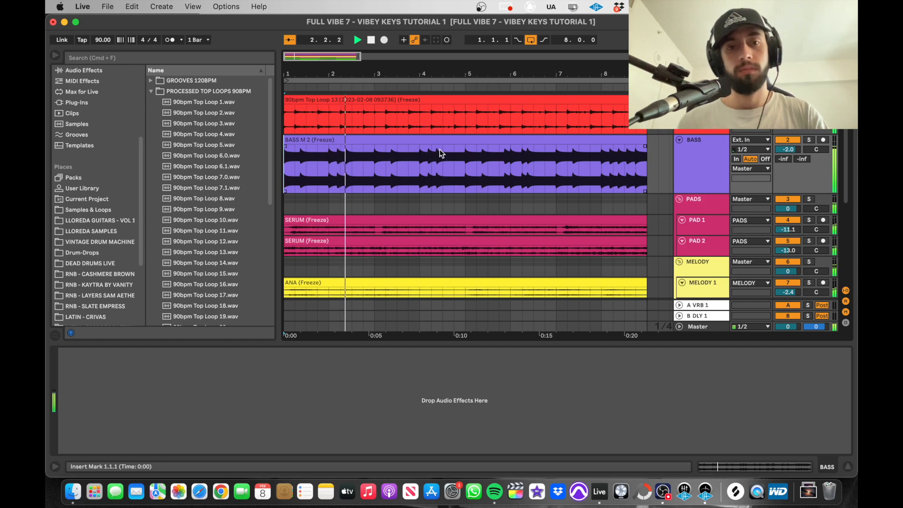
key("space")
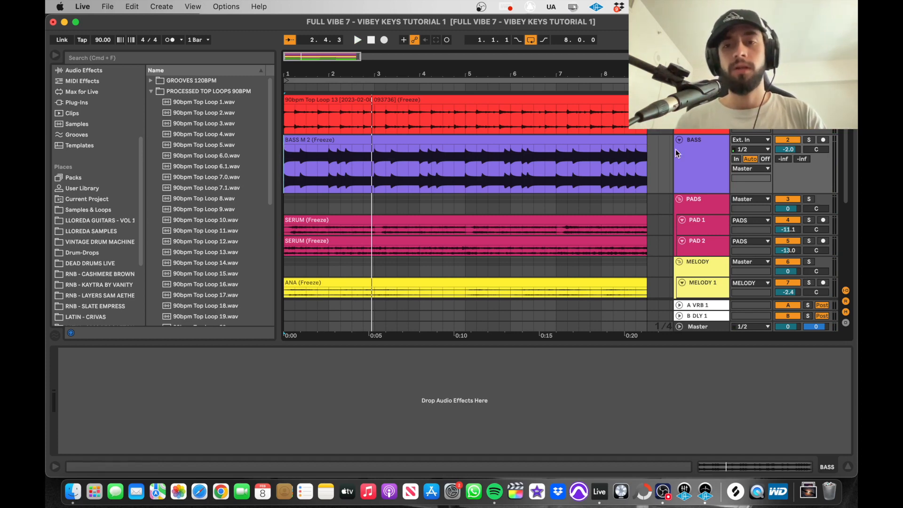
- Add EQ Eight to the BASS track and cut 6.57 dB at 323 Hz while the loop plays
scroll(108, 101, "up", 5)
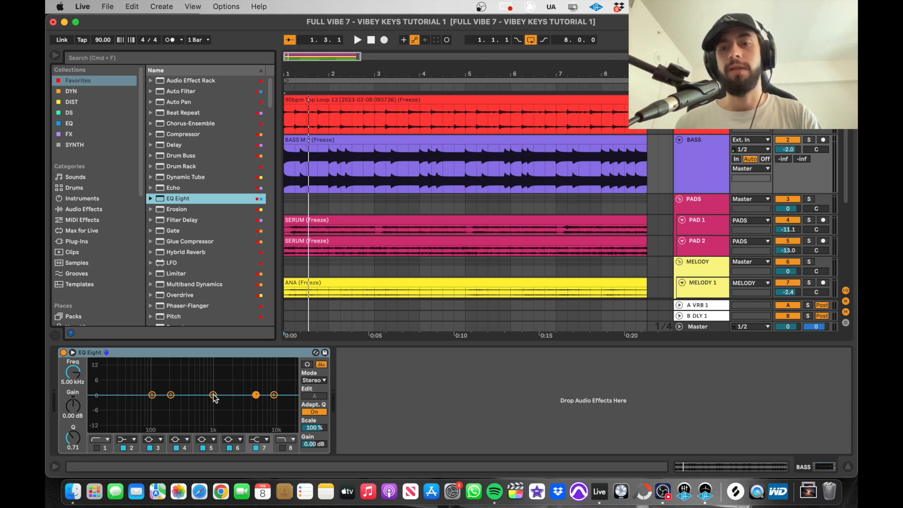
key("space")
left_click_drag(214, 398, 183, 410)
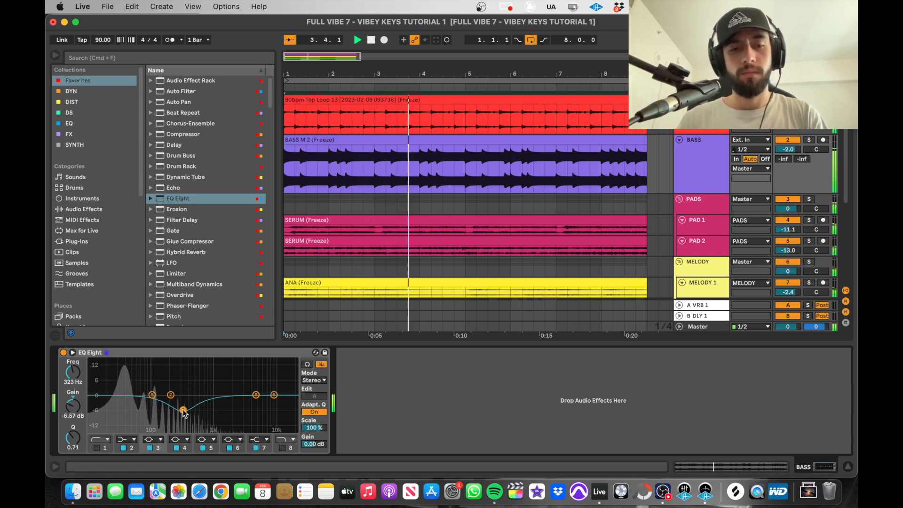
key("space")
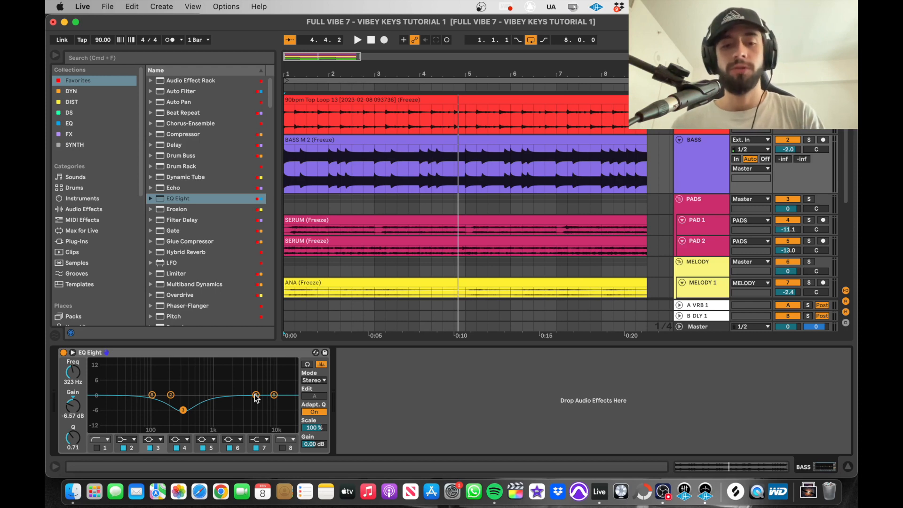
- Boost the bass EQ by 5.83 dB at 5.16 kHz with a wide Q of 0.31 during playback
key("space")
mouse_move(256, 396)
left_mouse_down()
mouse_move(211, 367)
mouse_move(263, 366)
mouse_move(257, 385)
left_mouse_up()
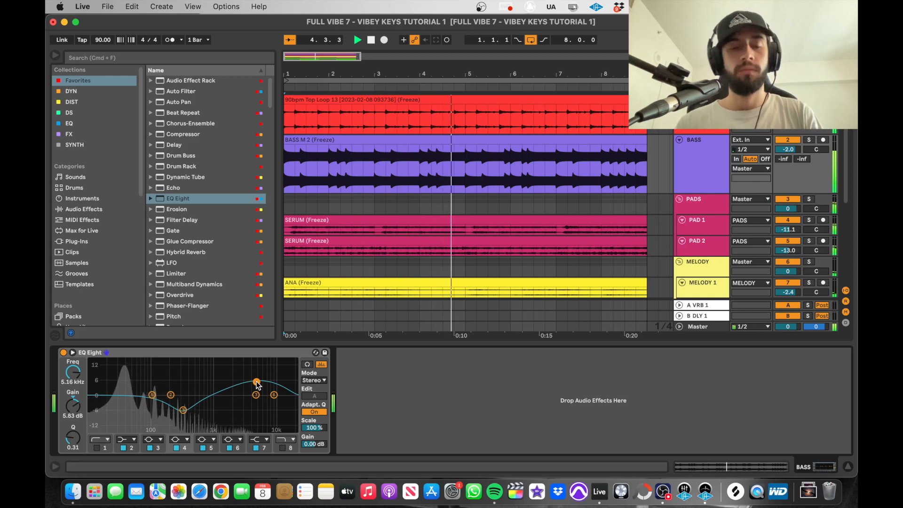
key("space")
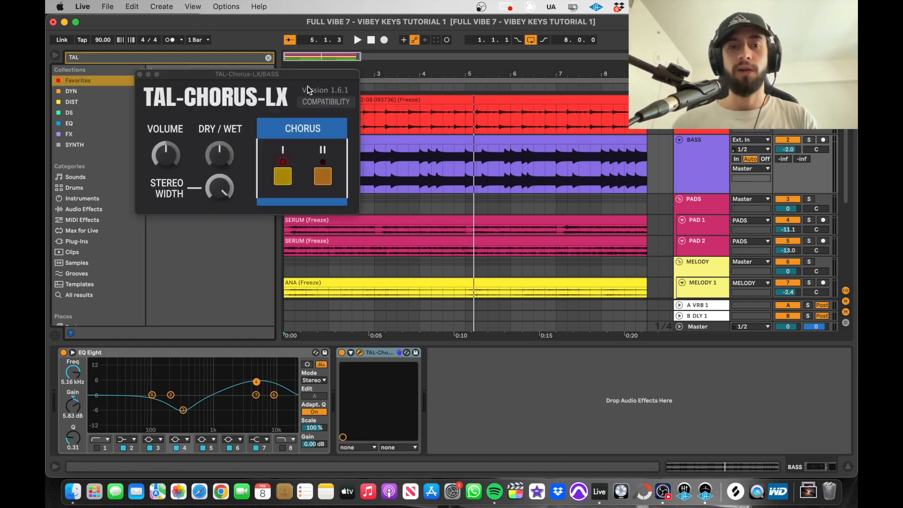
- Add TAL-Chorus-LX after the bass EQ with Chorus I and II on, and slightly lower its dry/wet mix and volume
left_click_drag(294, 72, 348, 75)
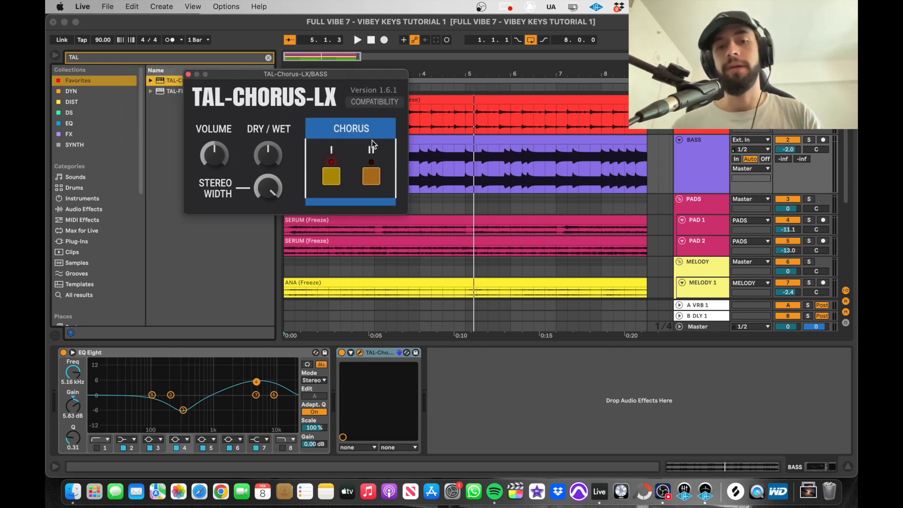
key("space")
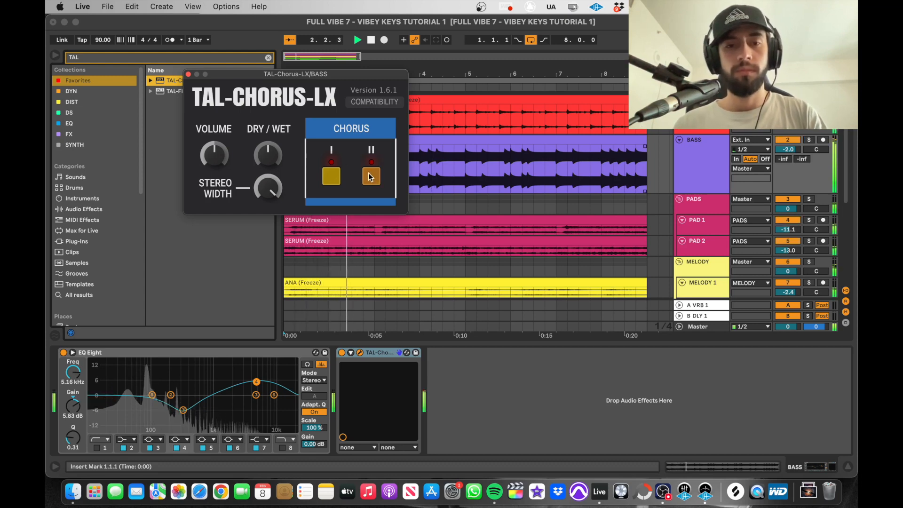
left_click_drag(269, 155, 273, 145)
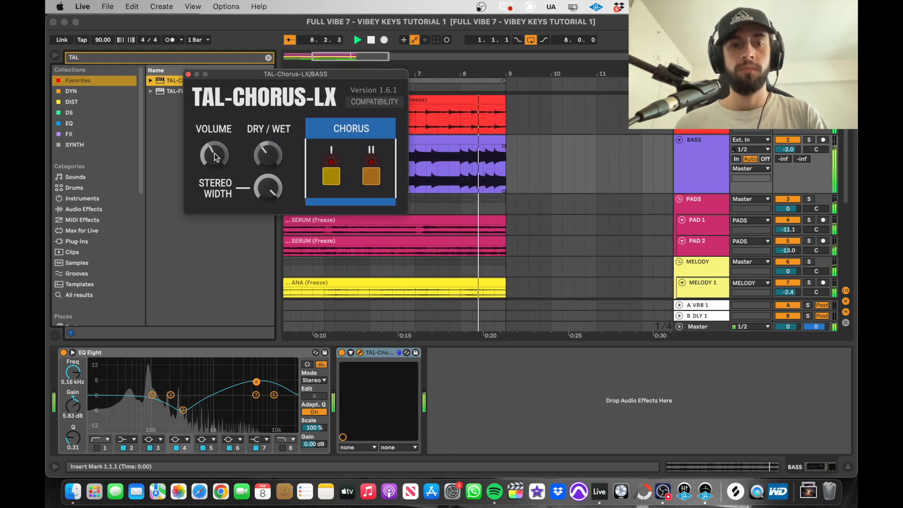
key("space")
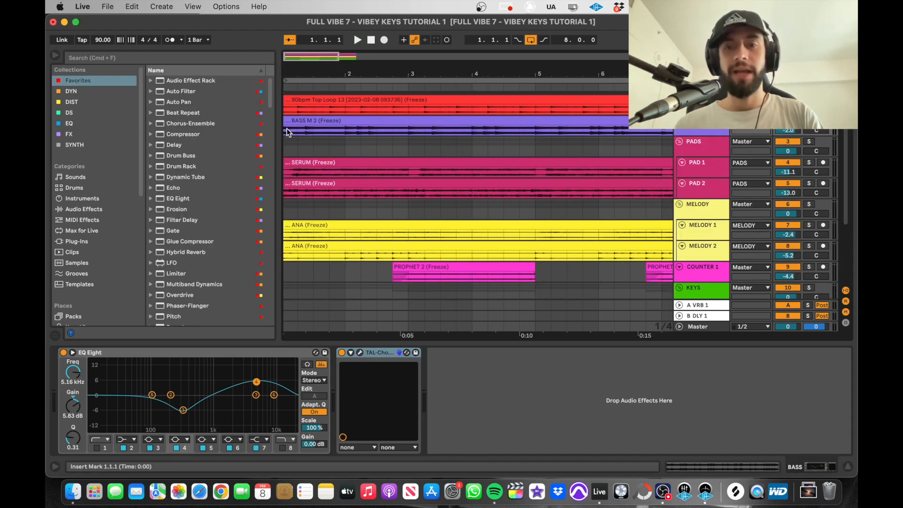
- Audition PAD 1 and PAD 2 soloed from bar 1, and both together through the soloed PADS group
left_click(287, 148)
left_click(285, 173)
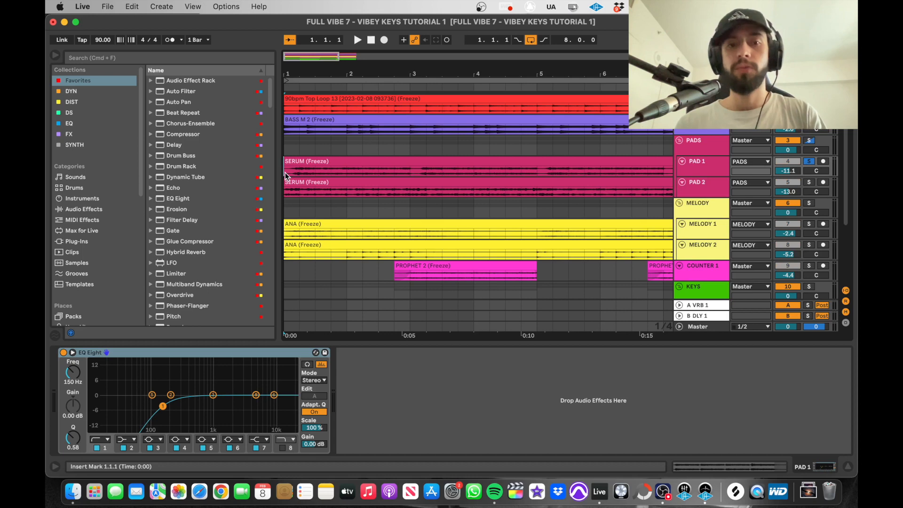
key("space")
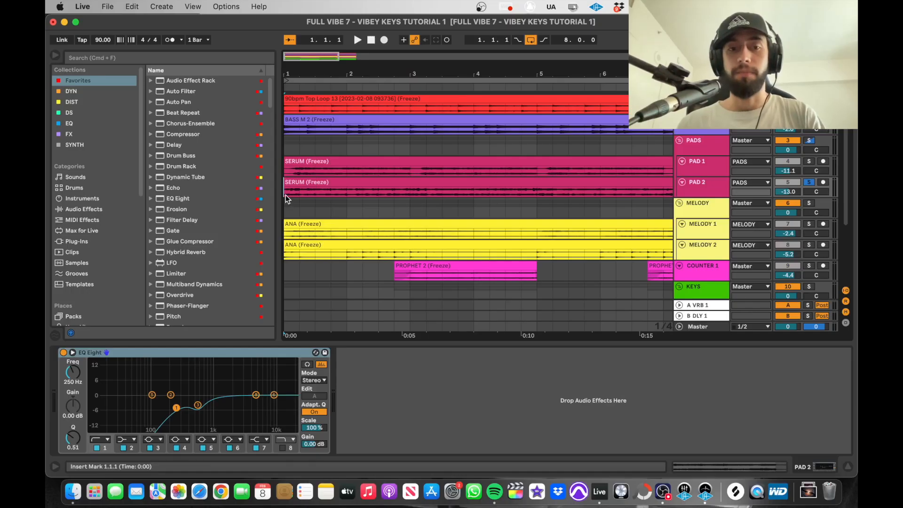
key("space")
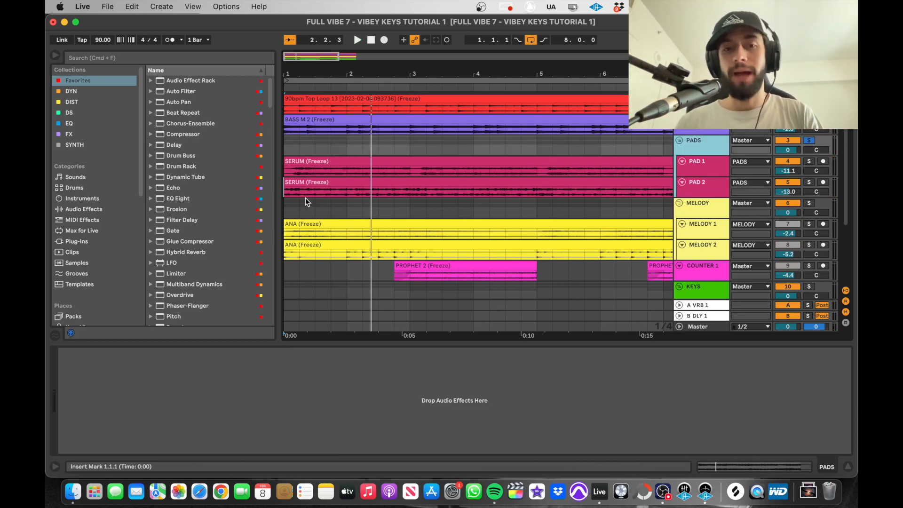
key("space")
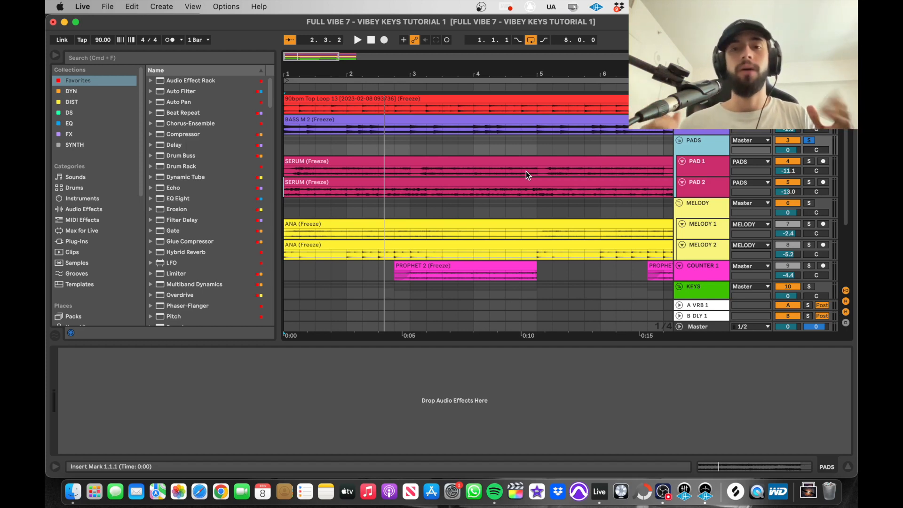
- Add EQ Eight to the PADS group with a 3.60 dB cut at 352 Hz, a 4.34 dB boost at 4.45 kHz and 0.94 dB output gain
left_click_drag(178, 198, 211, 390)
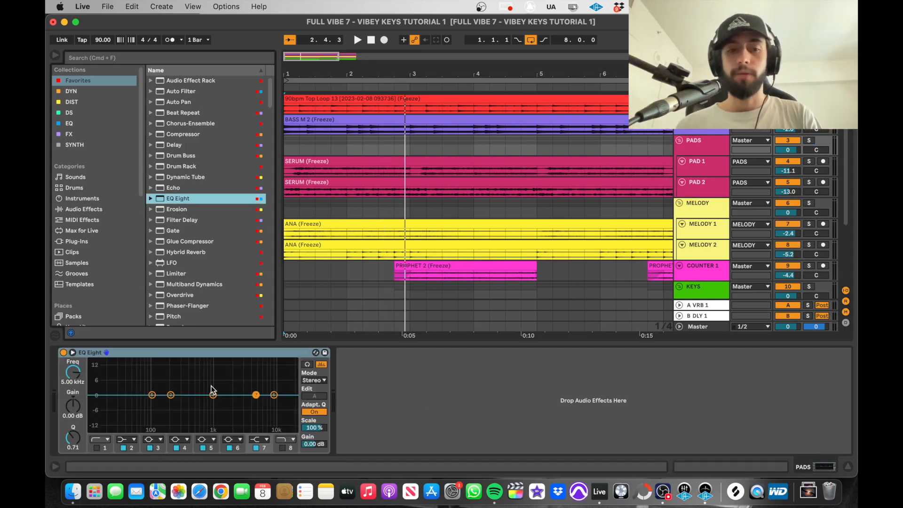
key("space")
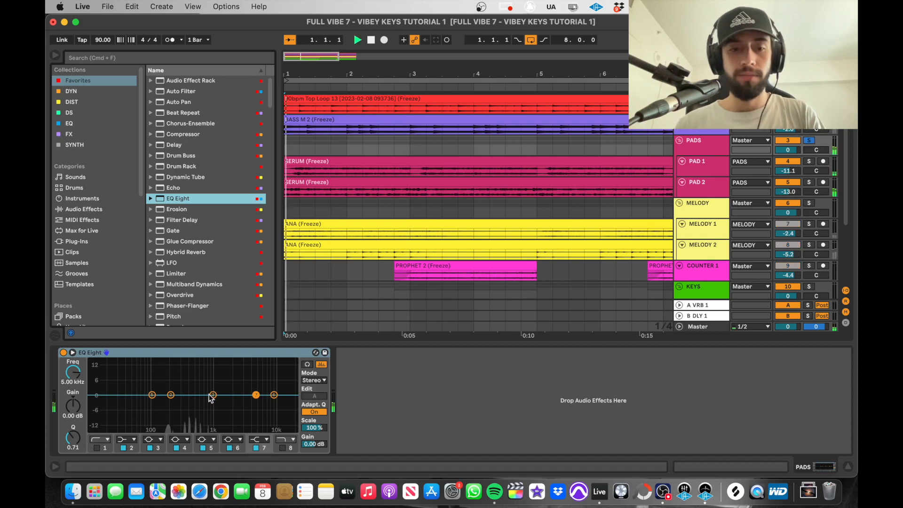
left_click_drag(213, 394, 185, 403)
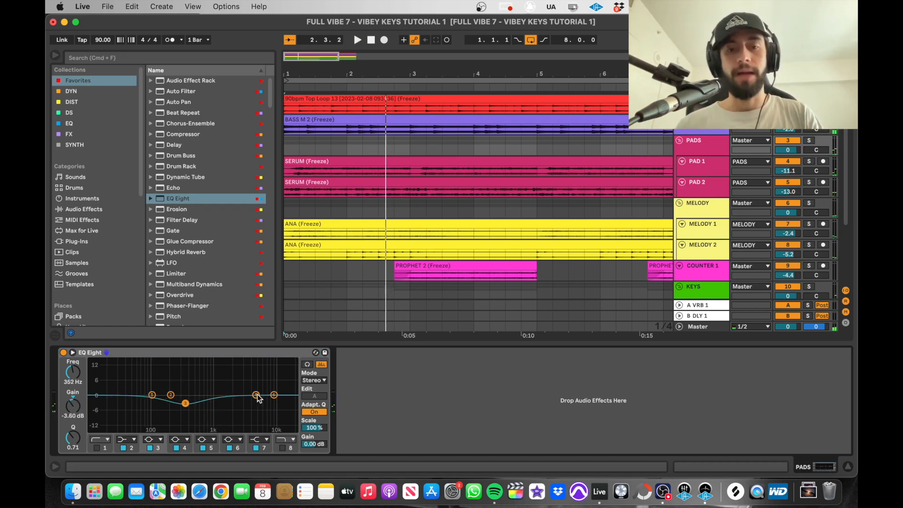
mouse_move(258, 399)
left_mouse_down()
mouse_move(242, 370)
mouse_move(265, 365)
mouse_move(253, 386)
left_mouse_up()
key("space")
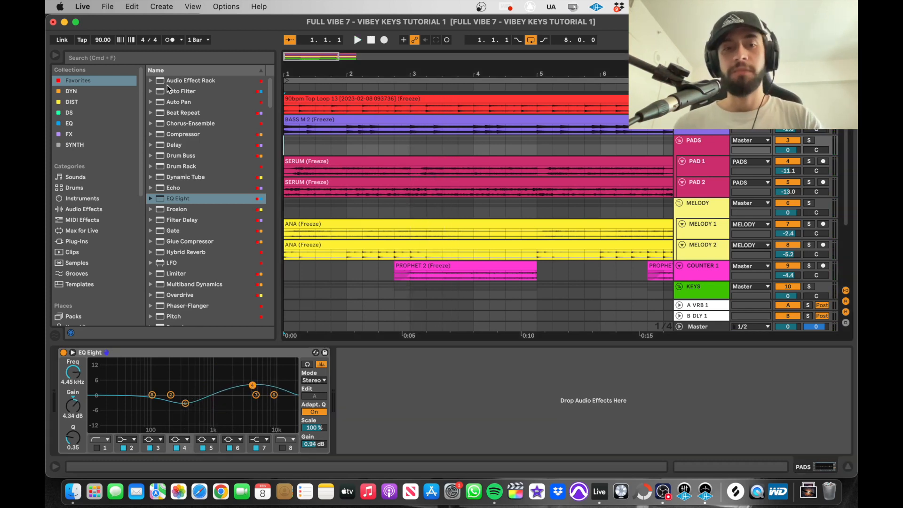
- Load the VIBE CHAIN 1.adg effect rack onto the PADS group and reposition its Murda Melodies and RC-20 windows for viewing
left_click(152, 81)
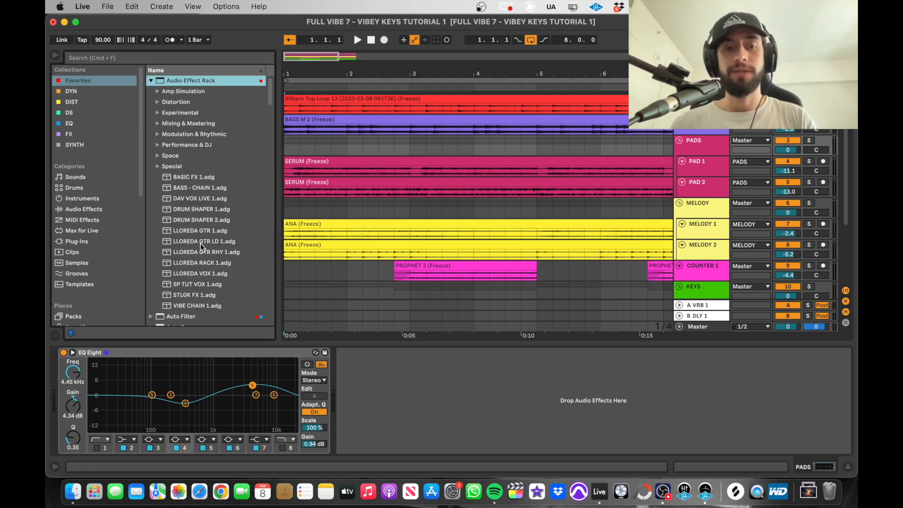
scroll(201, 247, "down", 1)
scroll(202, 247, "down", 1)
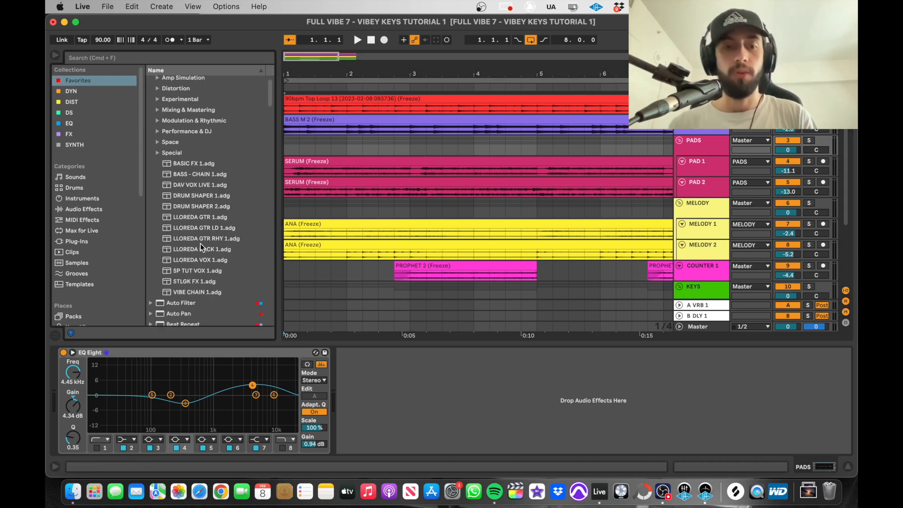
double_click(198, 292)
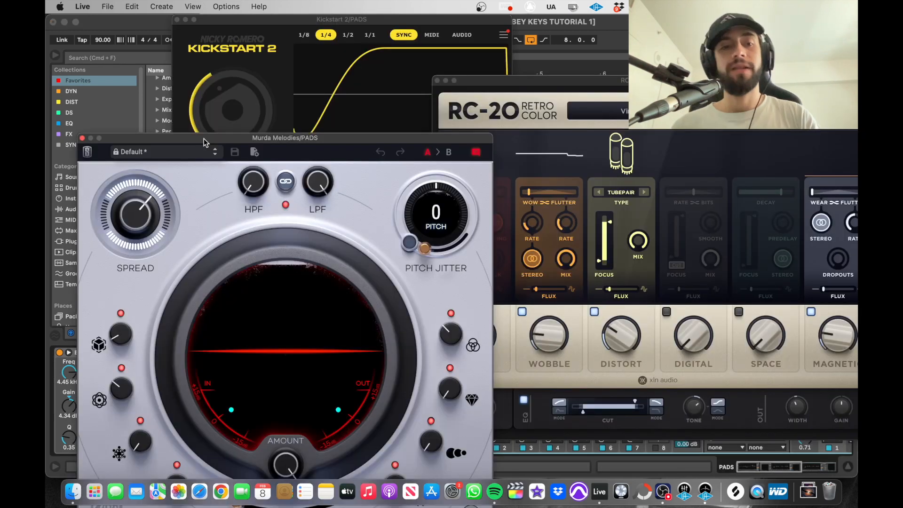
left_click_drag(204, 138, 224, 47)
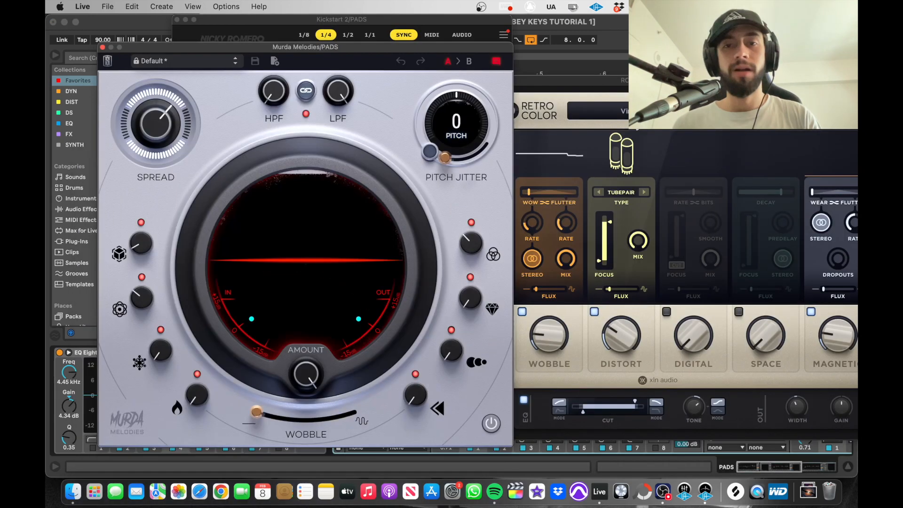
left_click_drag(677, 80, 647, 89)
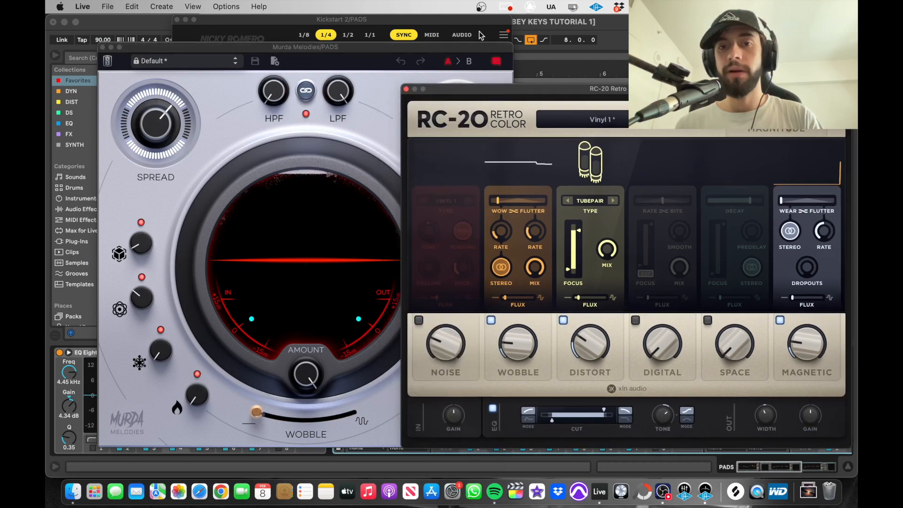
- View the Kickstart 2 settings in the PADS effect chain and close the open plug-in windows
left_click(480, 21)
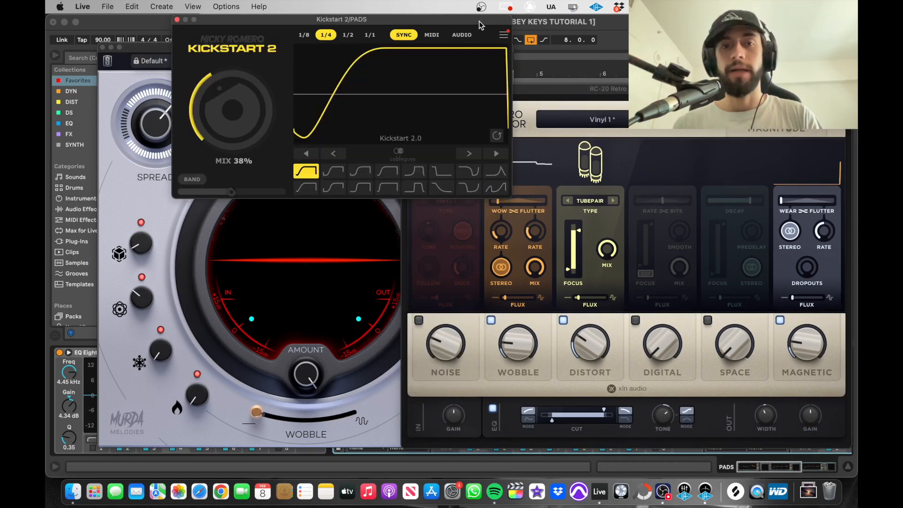
left_click(177, 22)
left_click(388, 352)
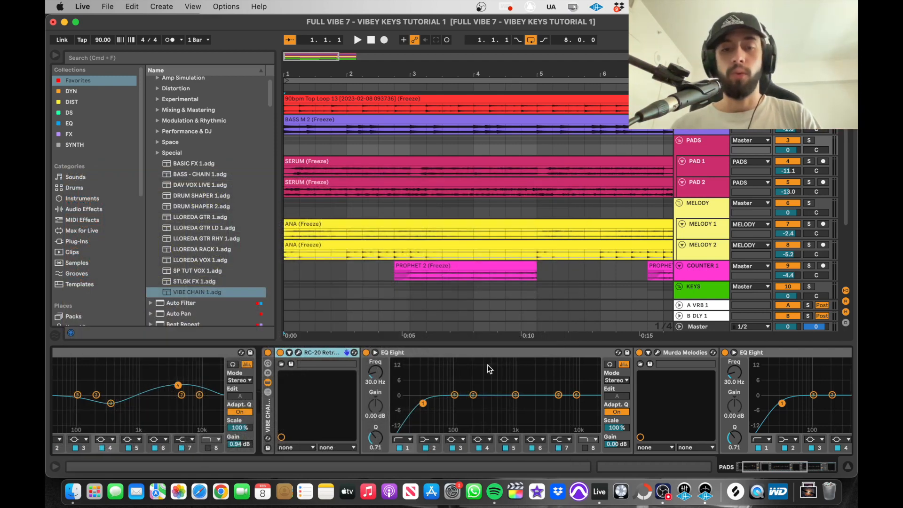
- Examine the VIBE CHAIN 1 devices in order, from the EQ Eight after RC-20 through Murda Melodies and the second EQ Eight to Kickstart 2
left_click(487, 354)
scroll(487, 353, "right", 3)
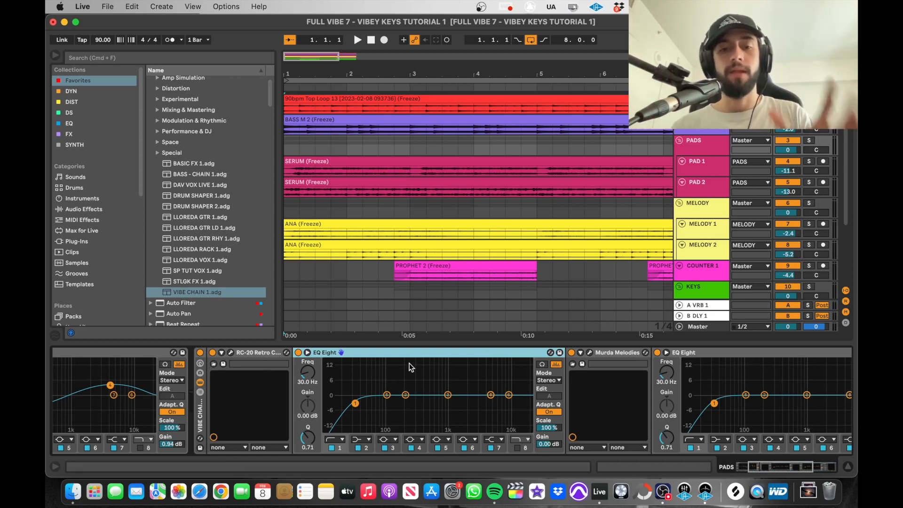
scroll(409, 363, "right", 5)
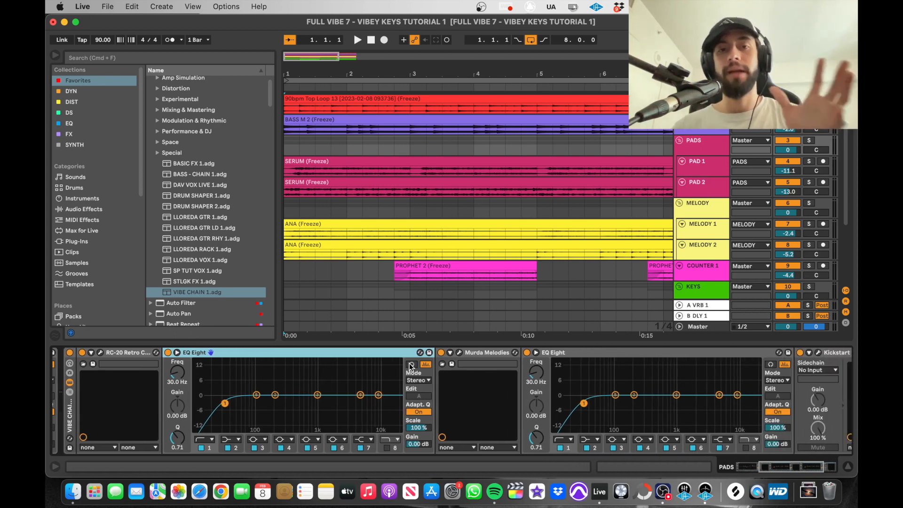
scroll(409, 363, "right", 4)
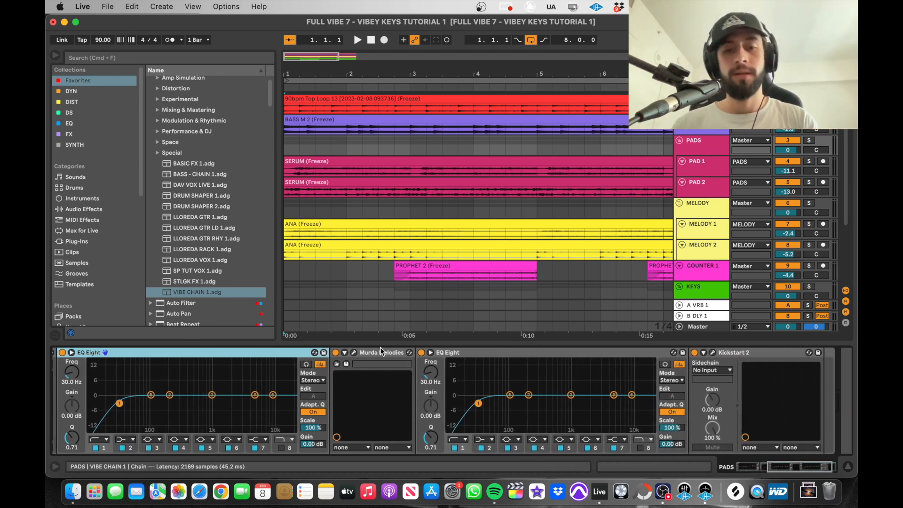
left_click(381, 349)
scroll(400, 355, "right", 1)
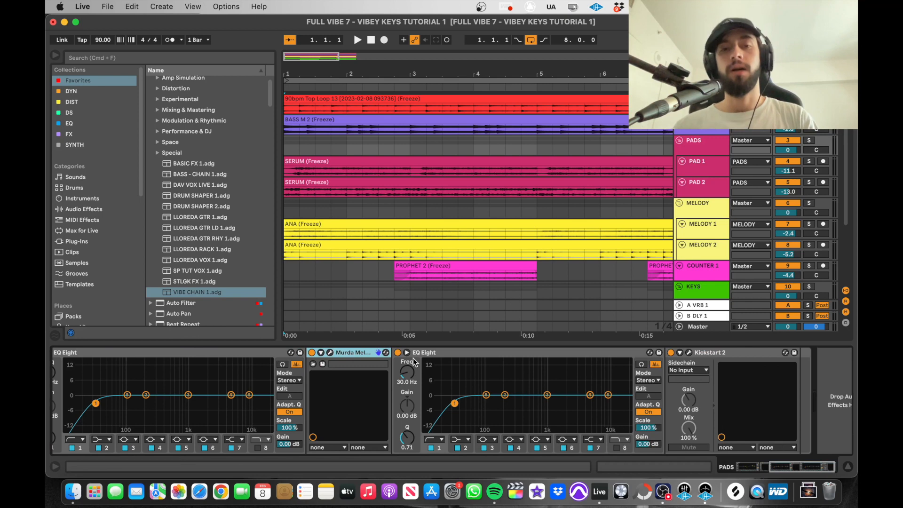
scroll(488, 362, "right", 1)
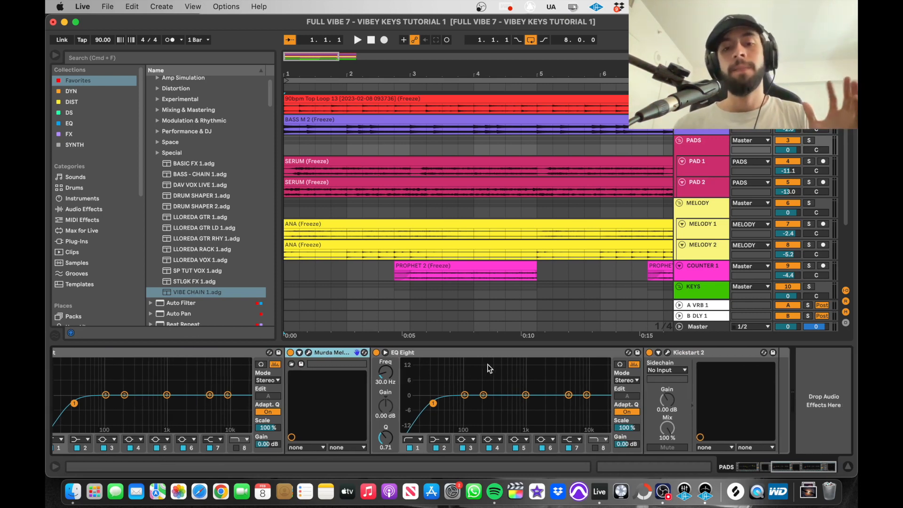
left_click(481, 353)
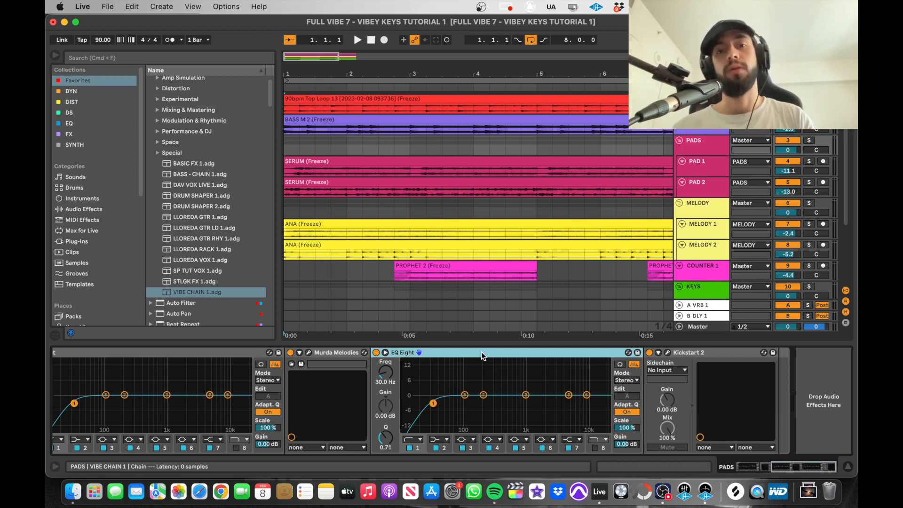
left_click(684, 352)
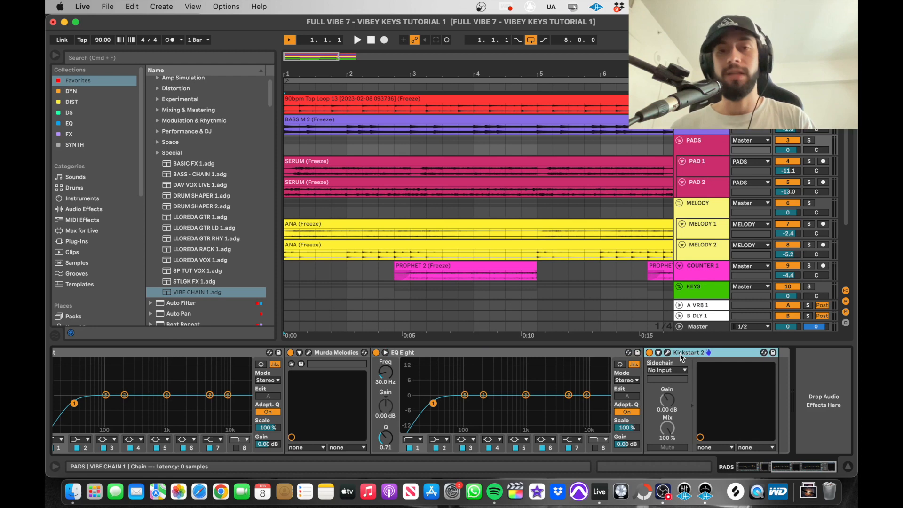
- Audition the soloed PADS group from bar 1, comparing the sound with the VIBE CHAIN 1 rack bypassed and enabled
left_click(292, 171)
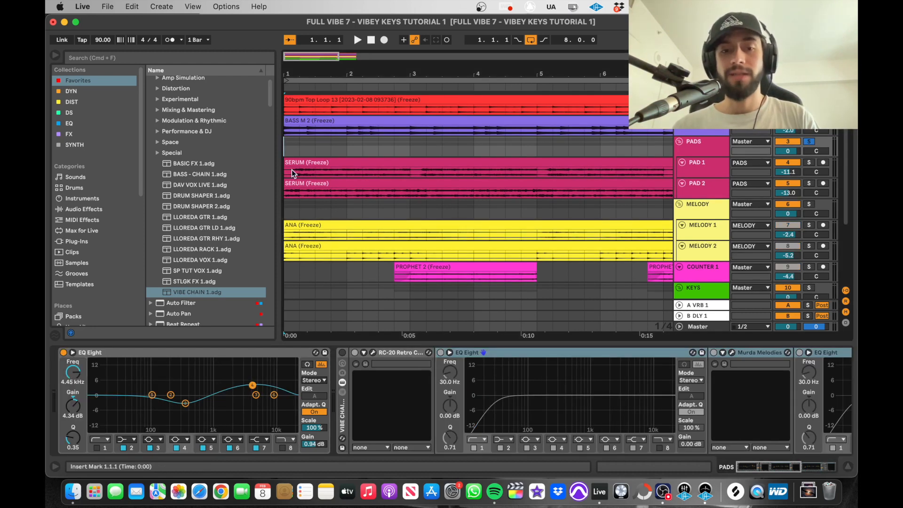
key("space")
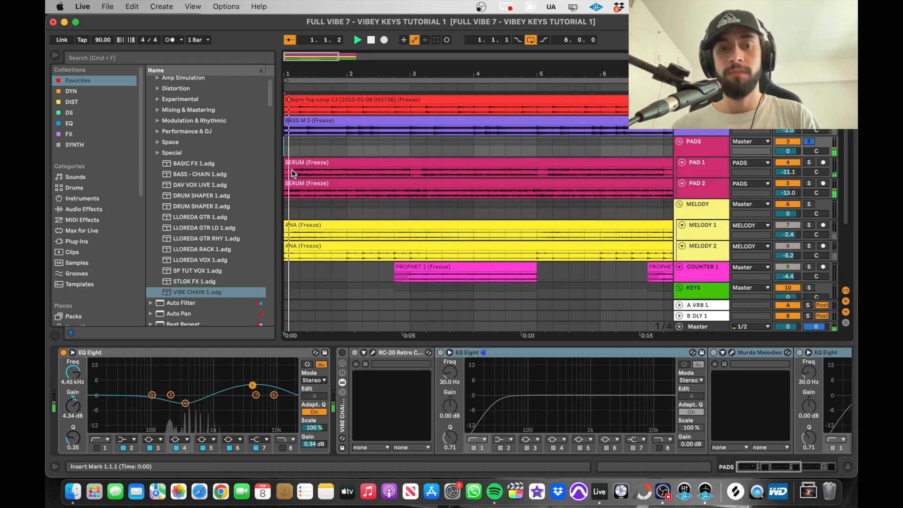
left_click(342, 353)
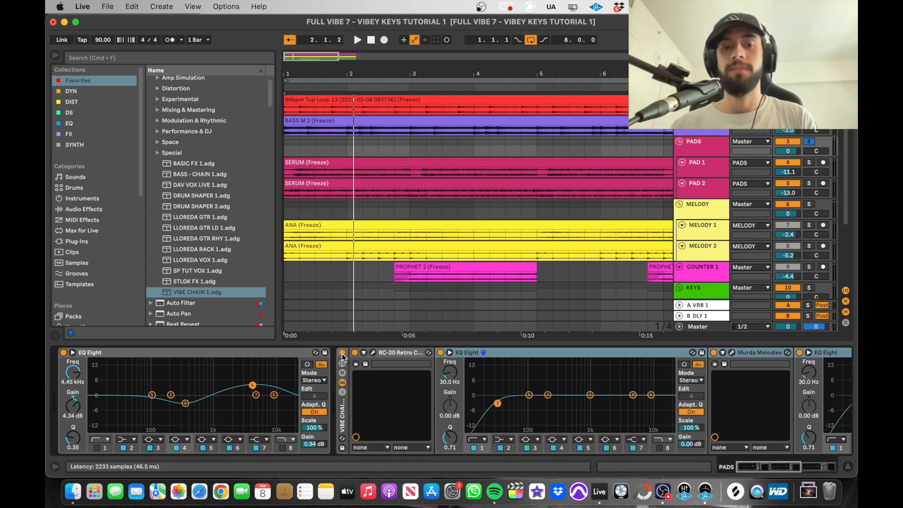
key("space")
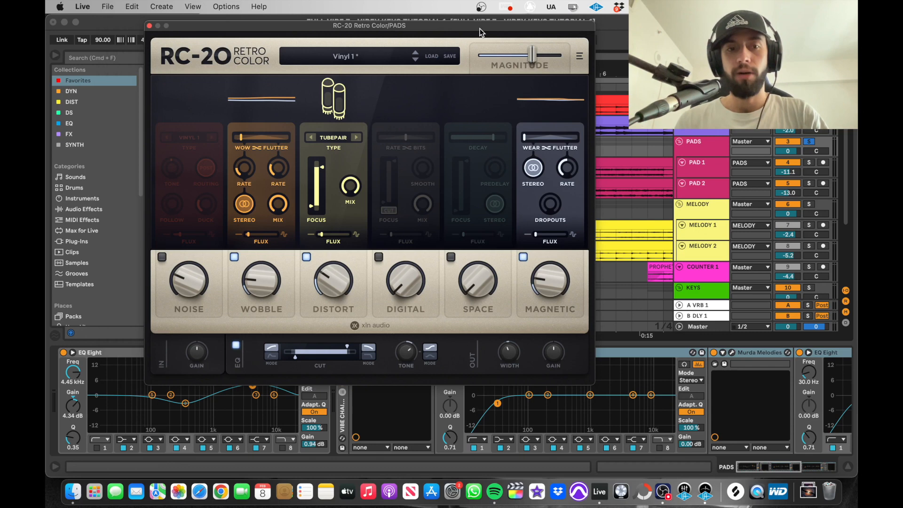
- During playback, enable the Space module in the PADS RC-20 at 41% and set its decay to about 56%
key("space")
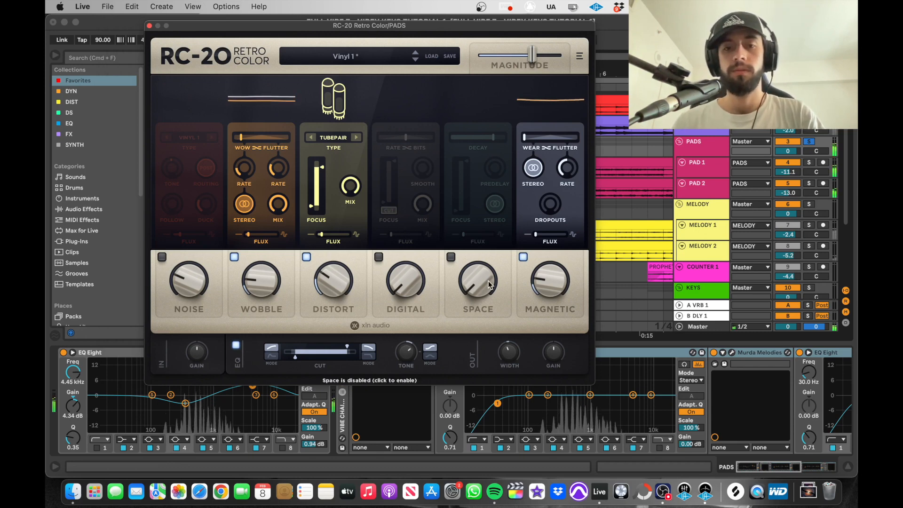
left_click_drag(489, 284, 504, 200)
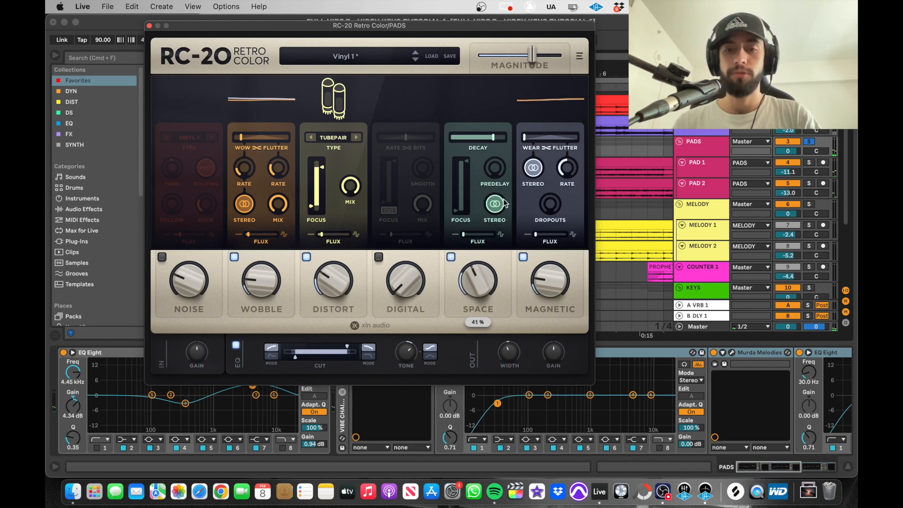
left_click_drag(493, 137, 482, 140)
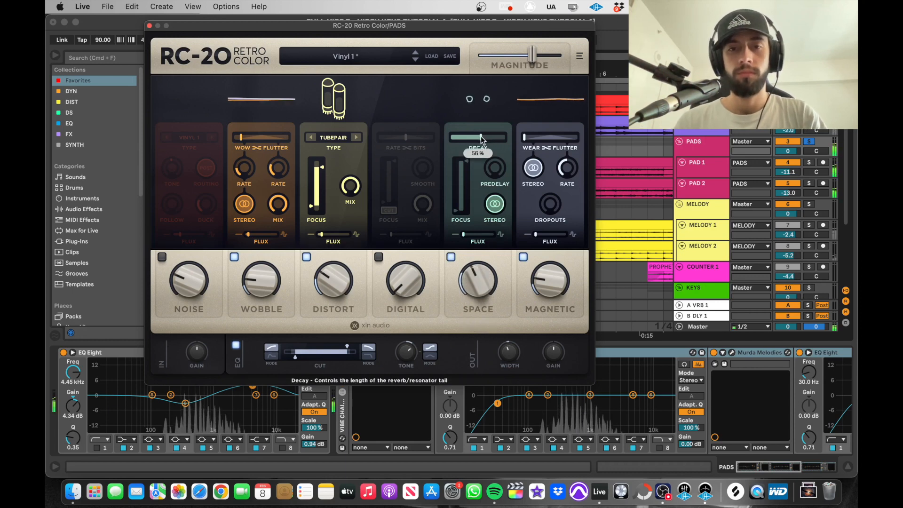
- Narrow RC-20's Distort focus range from both ends, set Wobble to 32% and shift its wow/flutter balance slightly toward flutter
left_click_drag(322, 167, 323, 172)
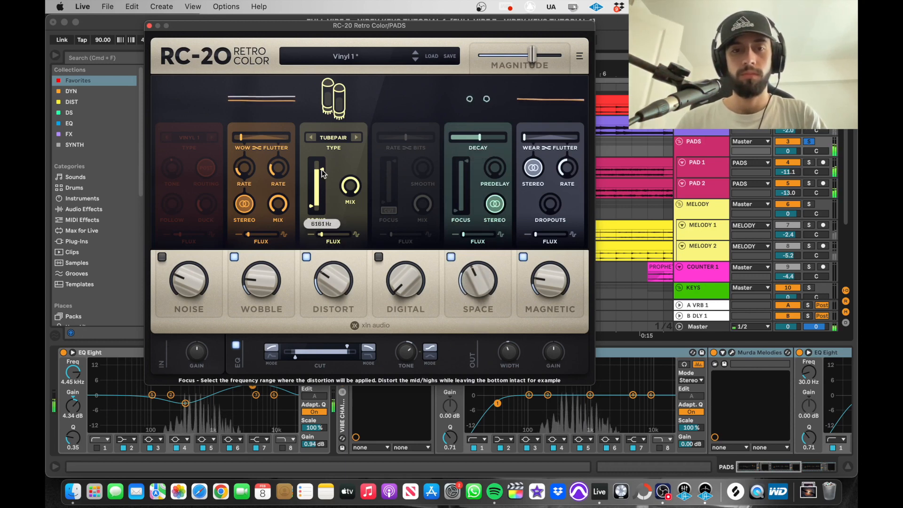
left_click_drag(311, 207, 313, 197)
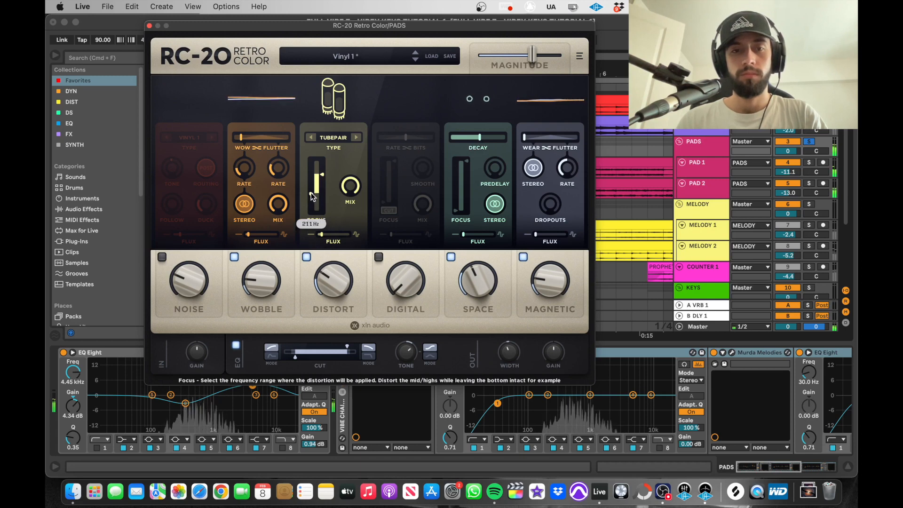
left_click_drag(259, 281, 259, 266)
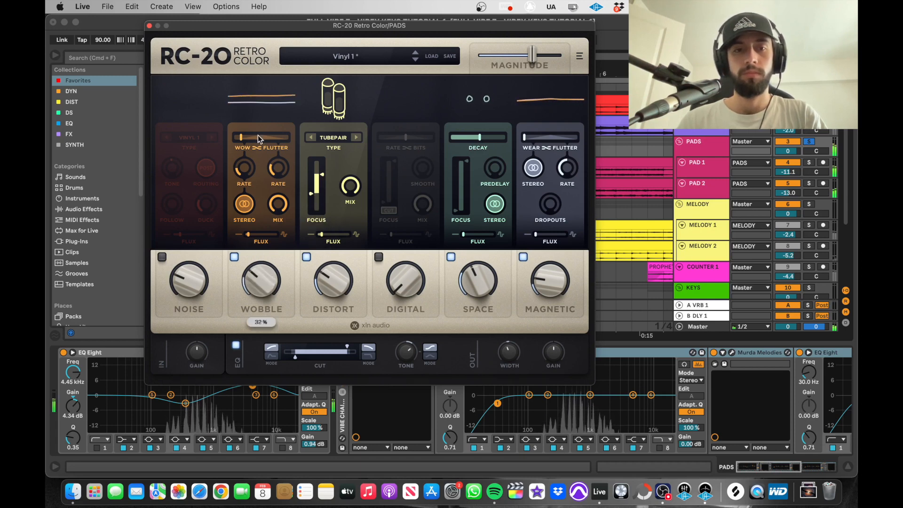
left_click_drag(262, 138, 267, 138)
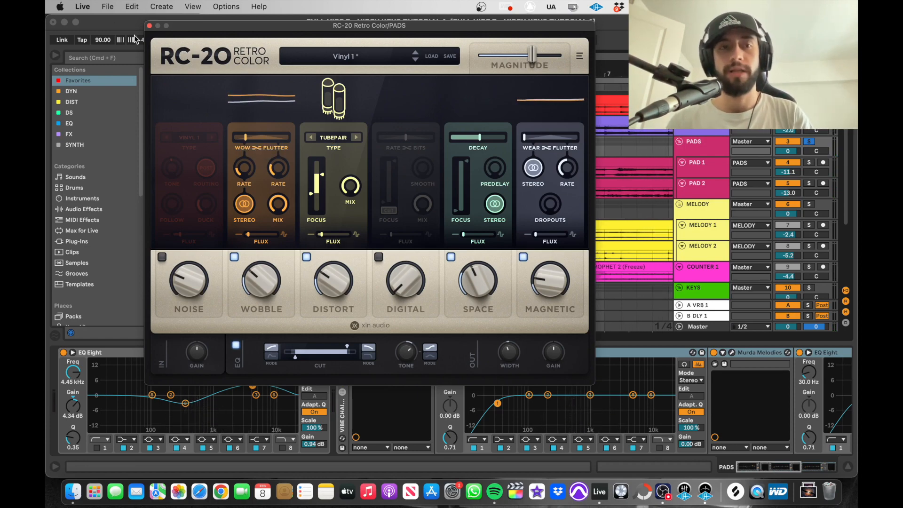
left_click(150, 27)
- Set the EQ Eight after RC-20 to a 240 Hz low cut and a 4.09 dB dip at 1.67 kHz
left_click_drag(499, 406, 552, 404)
key("space")
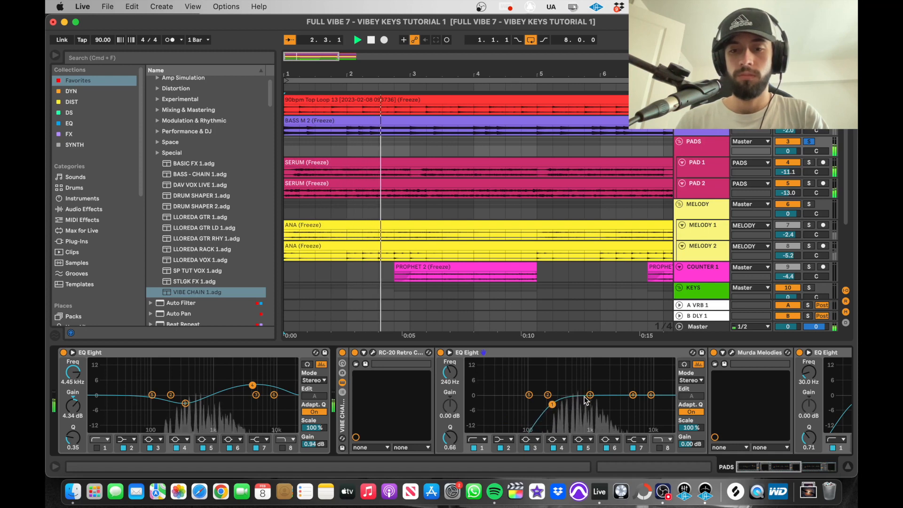
left_click_drag(590, 394, 629, 364)
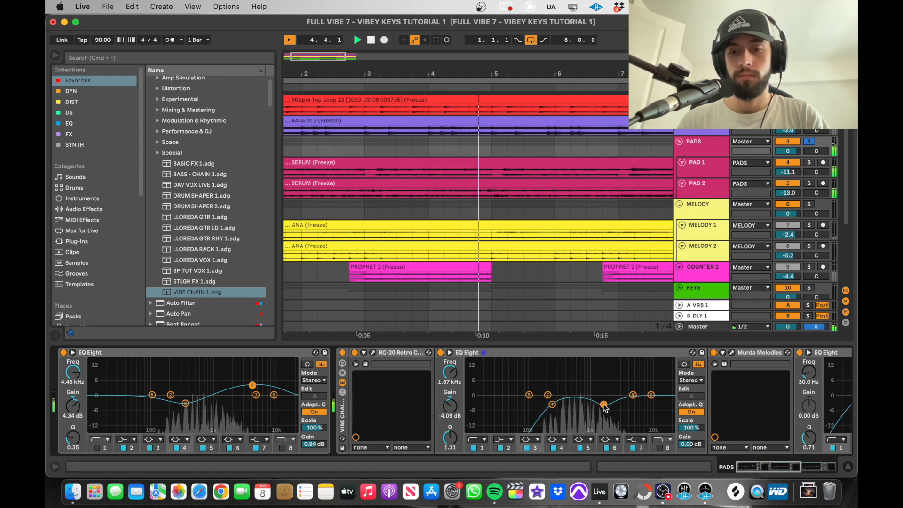
- Audition the pads from bar 1 with the VIBE CHAIN 1 rack bypassed, and re-enable it to compare
scroll(132, 356, "right", 5)
key("space")
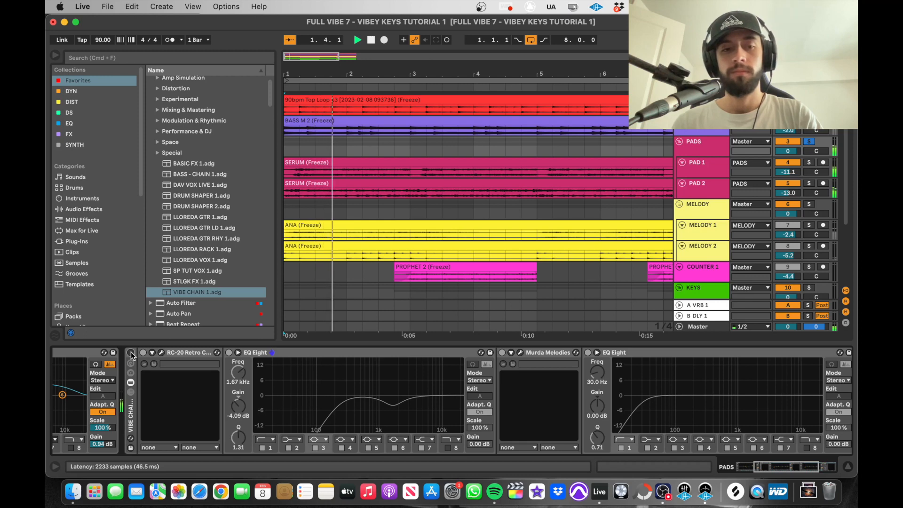
left_click(131, 353)
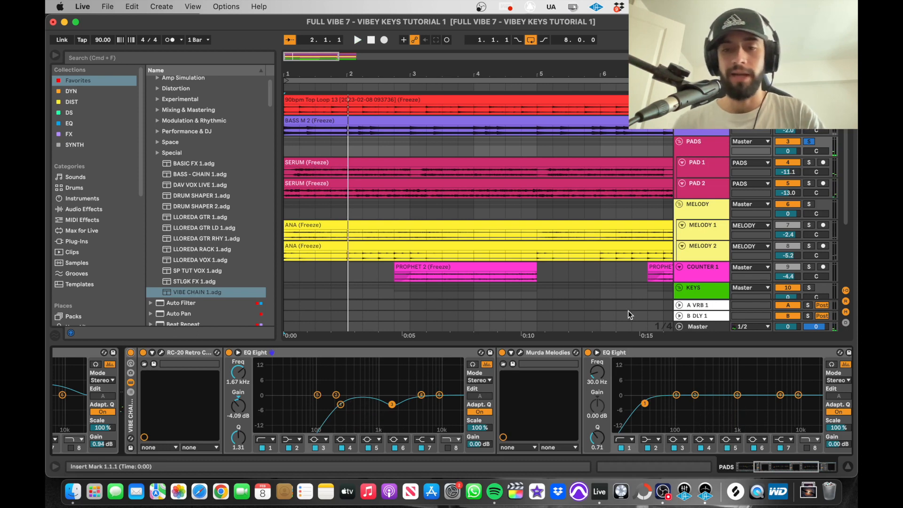
- In Murda Melodies on the pads, set Spread to 74%, HPF to 133 Hz and Dimension to 22% while the pads play
left_click(520, 353)
key("space")
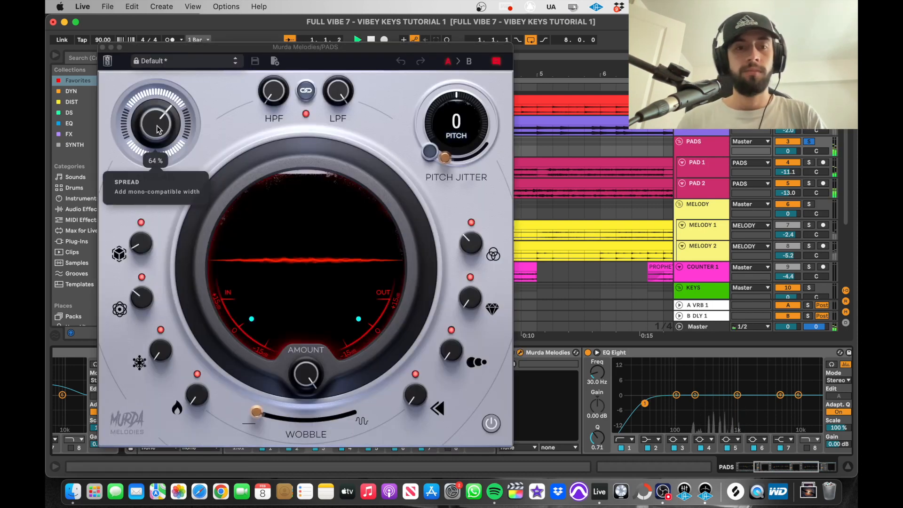
left_click_drag(157, 126, 157, 120)
left_click_drag(276, 77, 284, 47)
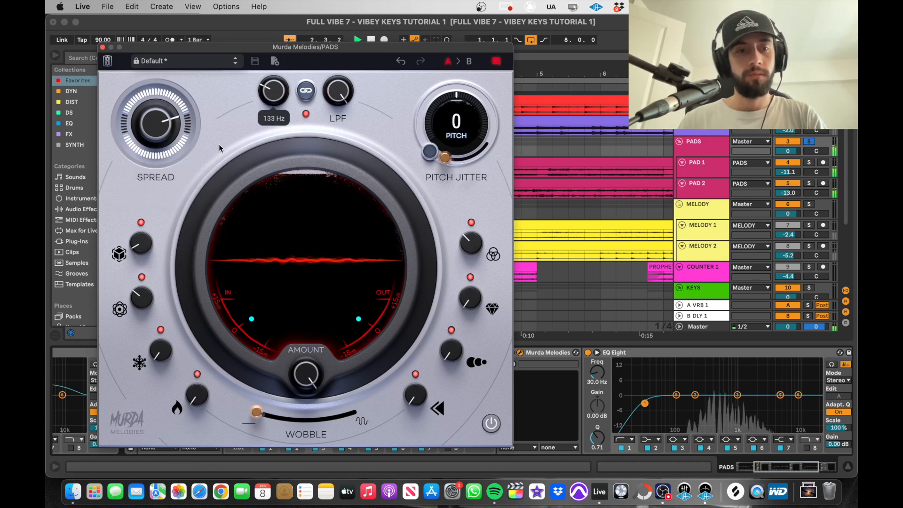
left_click_drag(140, 242, 141, 228)
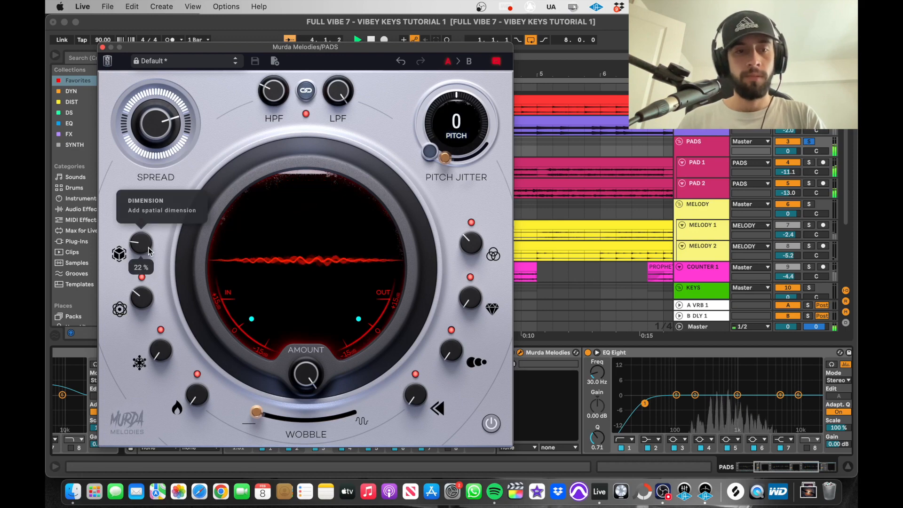
- Raise Motion and Ensemble in Murda Melodies, set Wobble to 12% while auditioning the pads, and close the plug-in
left_click_drag(377, 49, 419, 21)
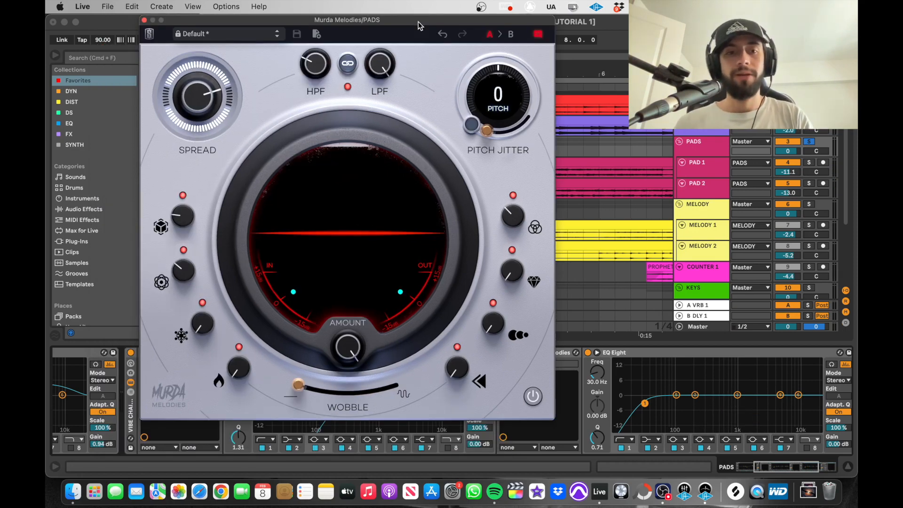
mouse_move(197, 100)
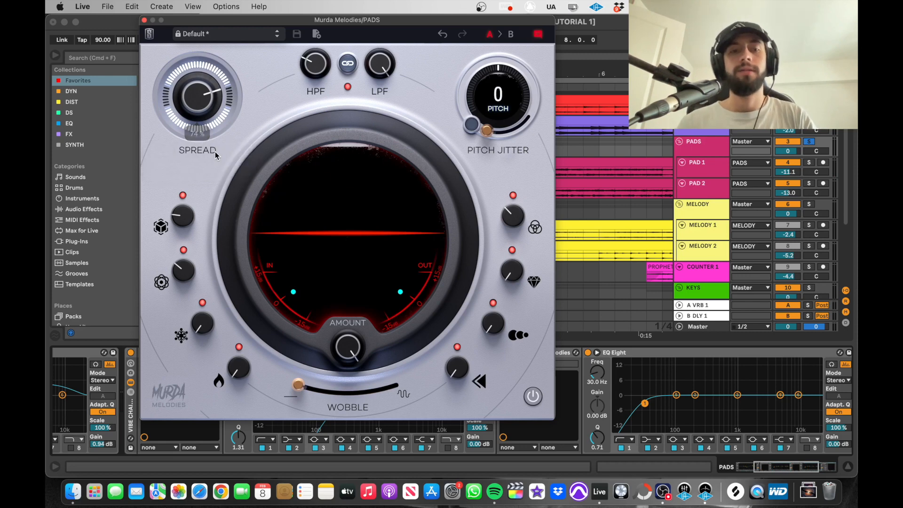
mouse_move(180, 224)
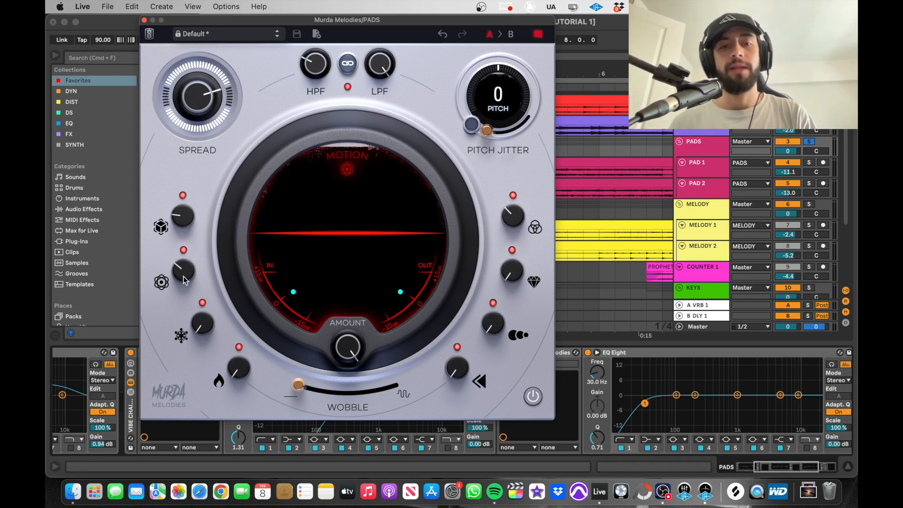
mouse_move(183, 276)
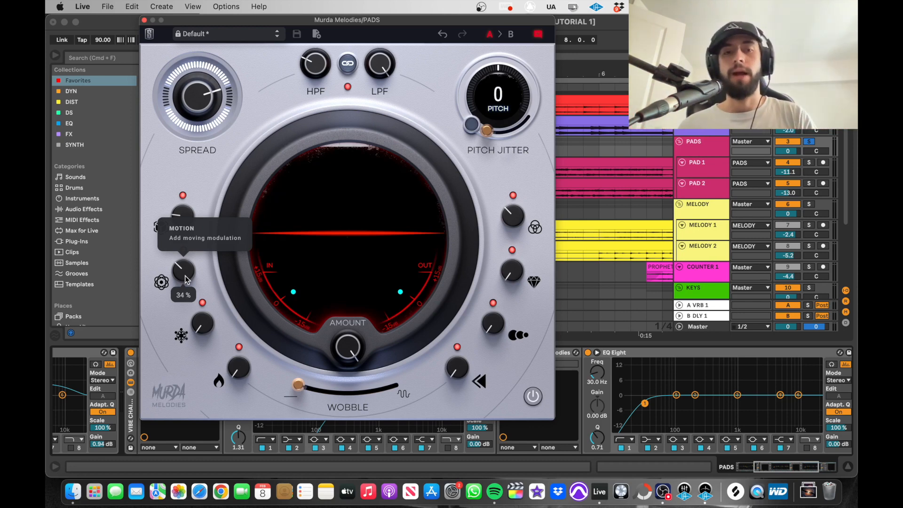
left_click_drag(182, 275, 205, 248)
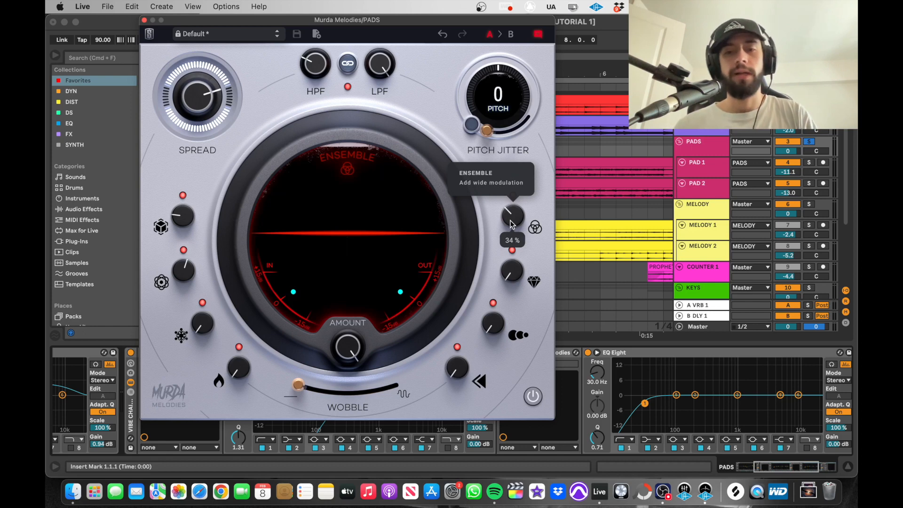
mouse_move(511, 225)
left_mouse_down()
mouse_move(538, 167)
mouse_move(525, 204)
left_mouse_up()
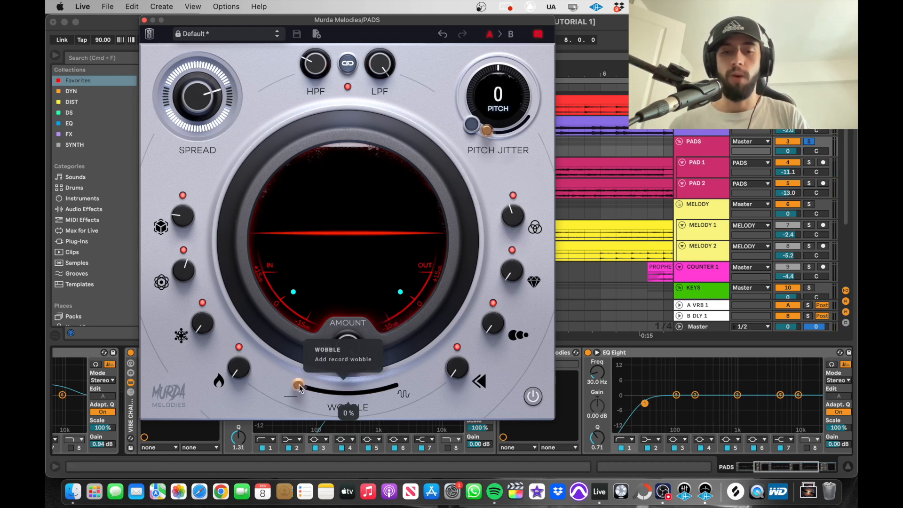
key("space")
left_click_drag(299, 386, 310, 390)
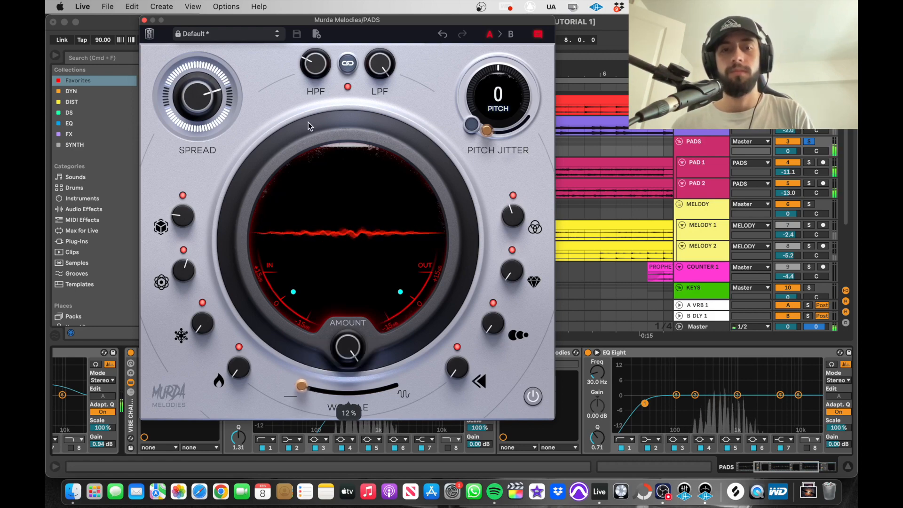
key("space")
left_click(144, 21)
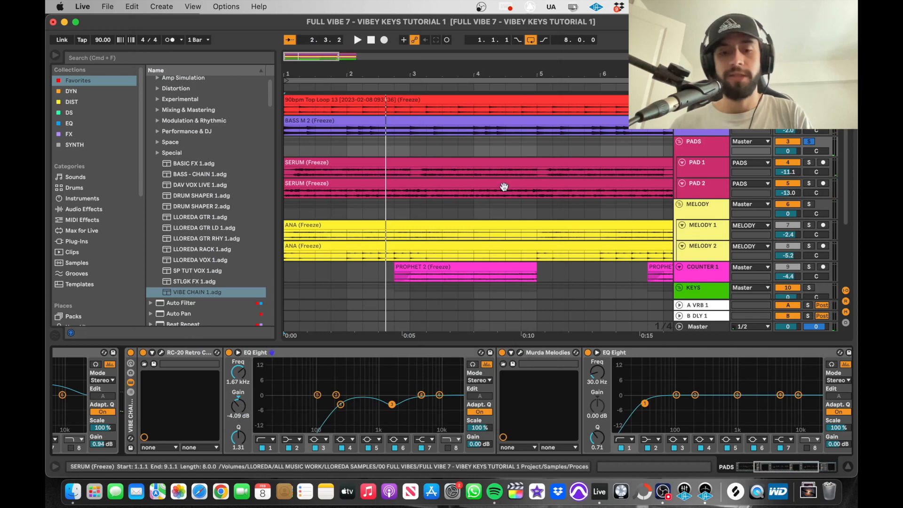
- Play the pads in the full mix with the VIBE CHAIN 1 rack bypassed and enabled to compare
key("space")
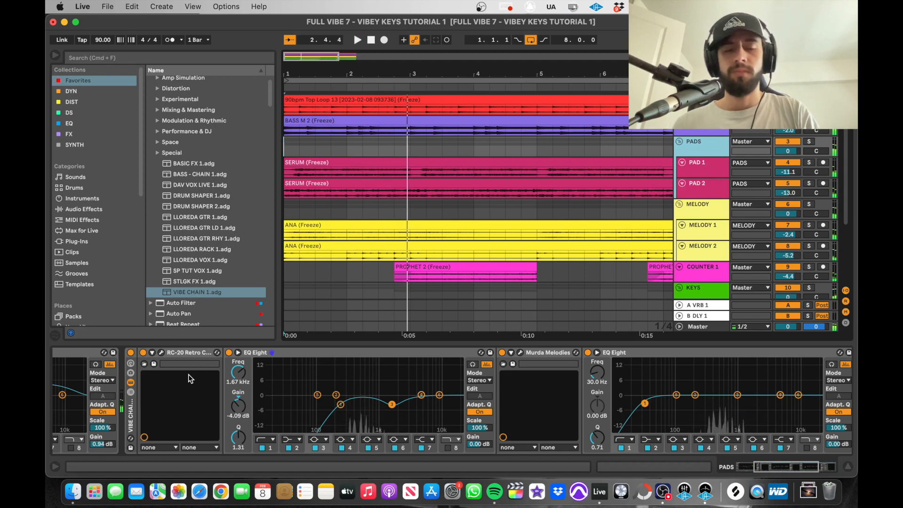
left_click(131, 354)
key("space")
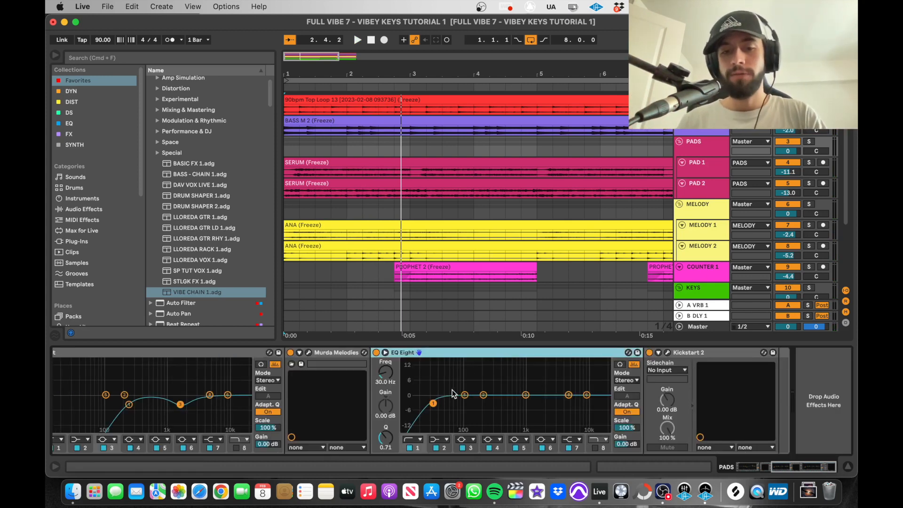
- Set the EQ Eight after Murda Melodies on the pads to a 174 Hz low cut, a slight dip near 480 Hz and a 3.60 dB dip at 1.47 kHz
key("space")
left_click_drag(433, 403, 470, 406)
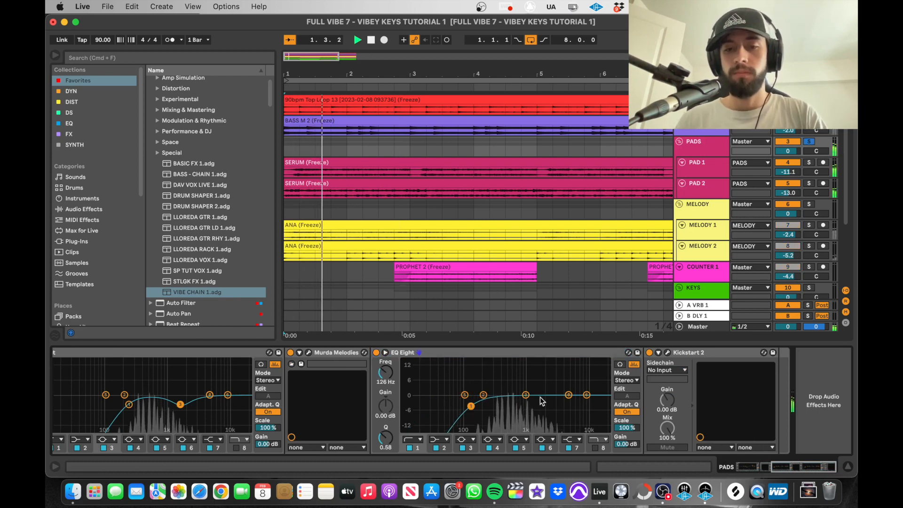
left_click_drag(526, 395, 507, 404)
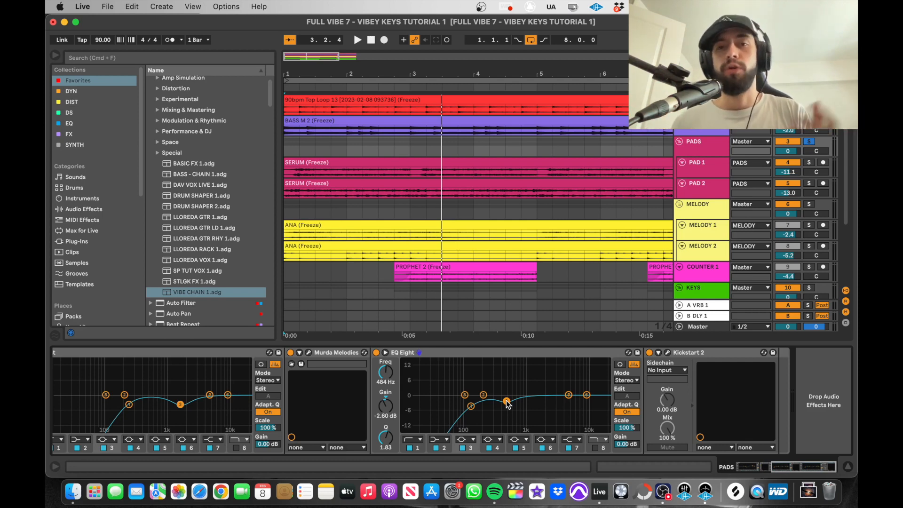
key("space")
left_click_drag(506, 402, 505, 403)
left_click_drag(568, 395, 534, 404)
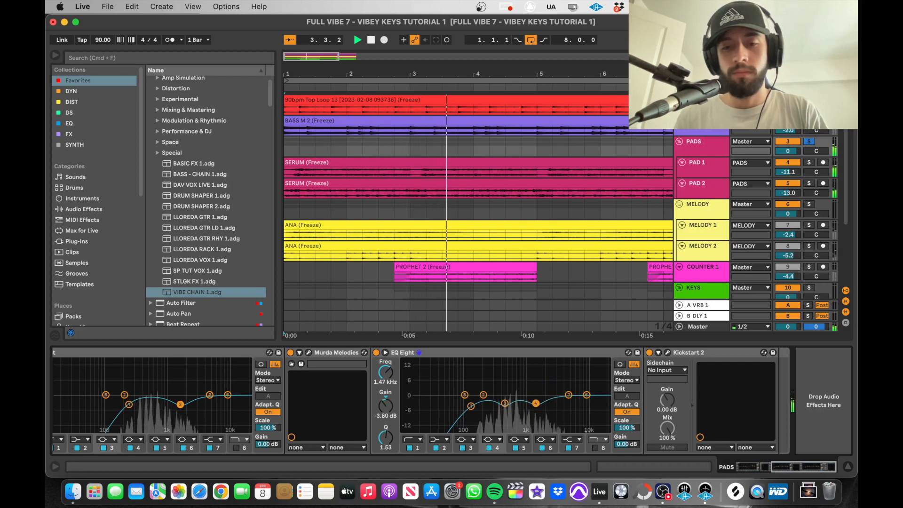
key("space")
- In Kickstart 2 on the pads, set Mix to 68% and shift the ducking curve slightly later during playback, then close the plug-in
left_click(666, 352)
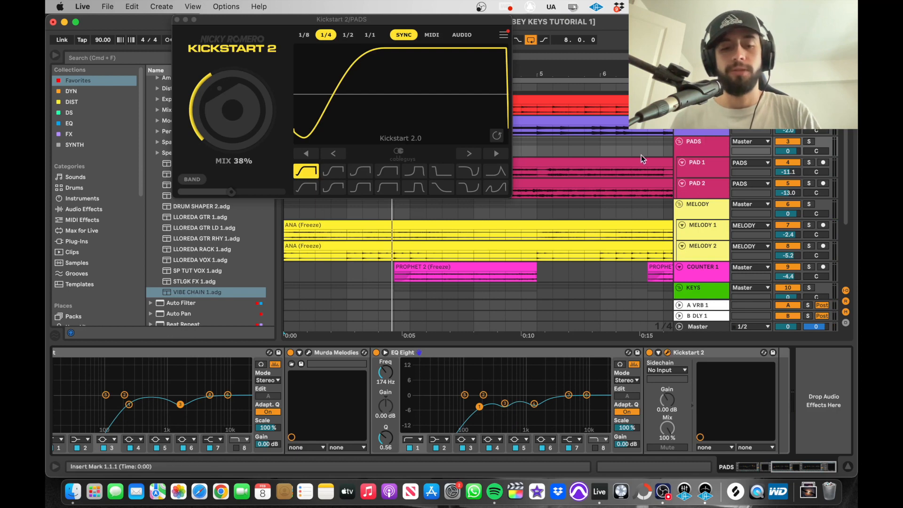
key("s")
key("space")
left_click_drag(236, 114, 238, 95)
left_click_drag(325, 83, 331, 84)
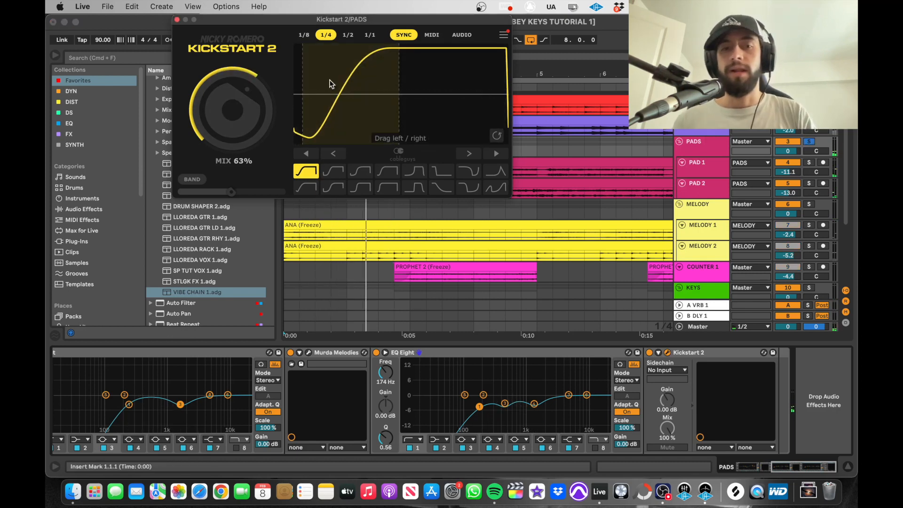
mouse_move(340, 80)
left_mouse_down()
mouse_move(380, 80)
mouse_move(333, 81)
mouse_move(343, 82)
left_mouse_up()
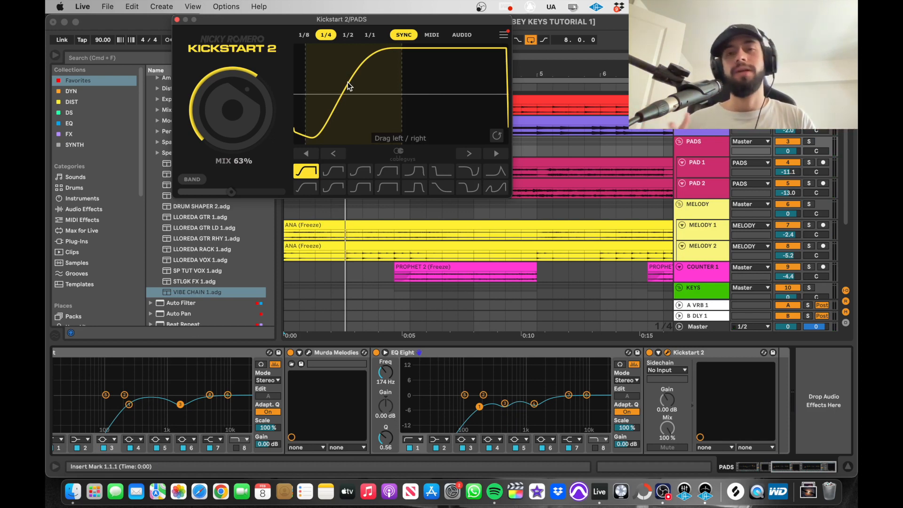
key("space")
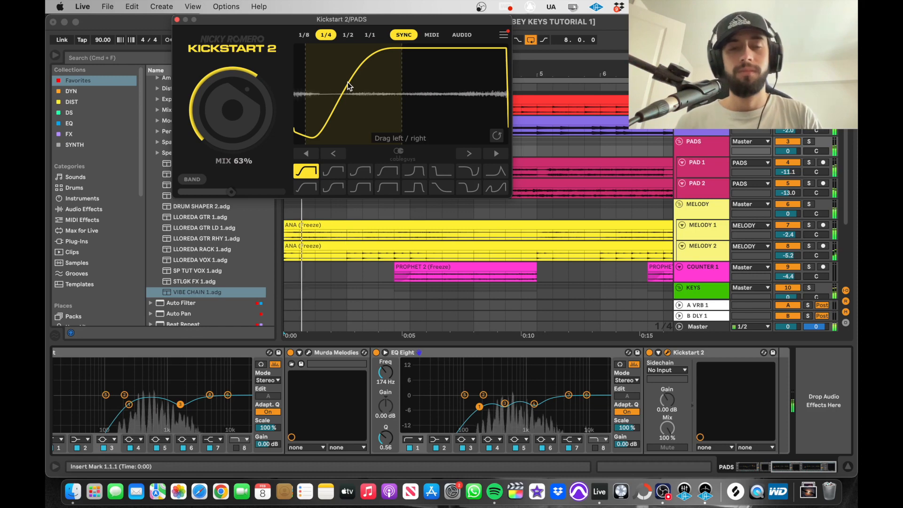
left_click_drag(256, 91, 256, 87)
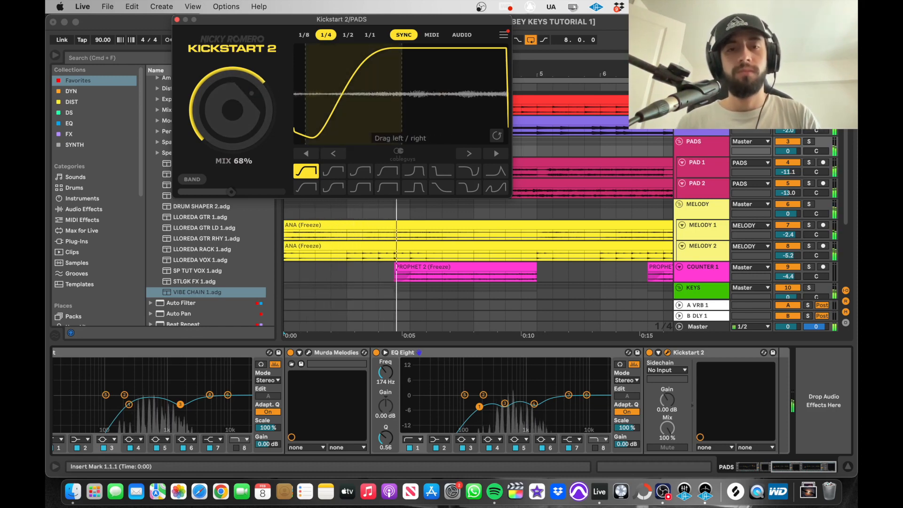
left_click(177, 19)
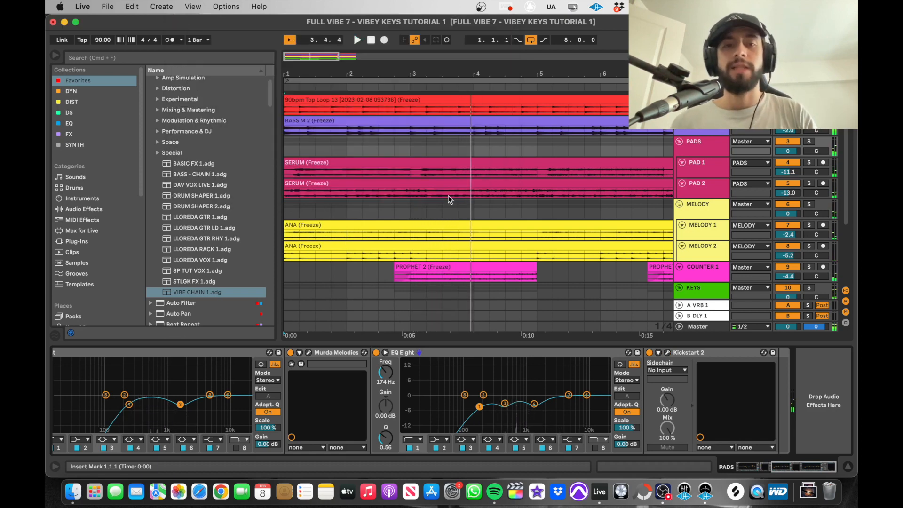
key("space")
- Audition the MELODY group soloed, and listen to MELODY 1 and MELODY 2 on their own
scroll(448, 196, "down", 2)
left_click(289, 175)
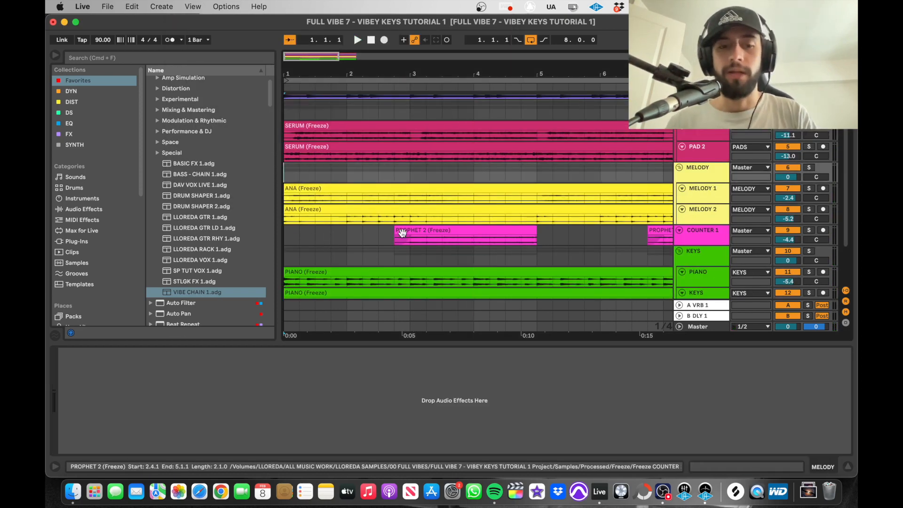
key("space")
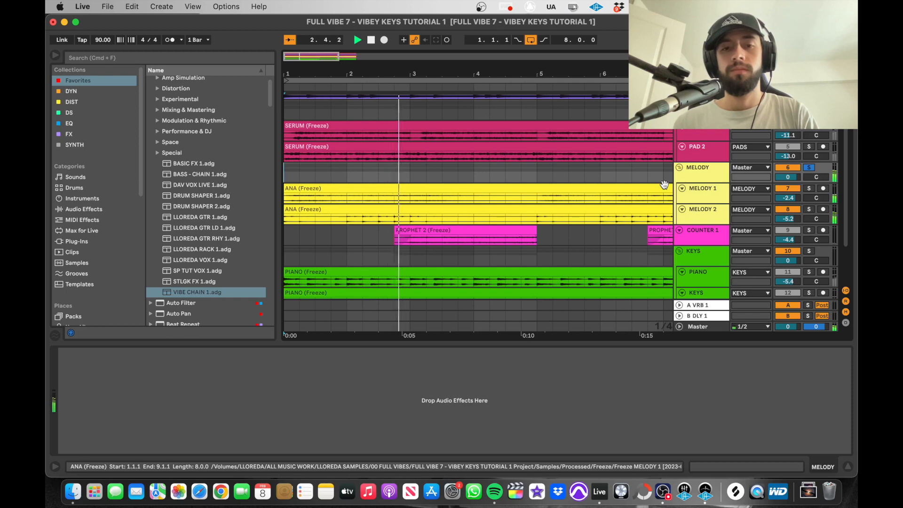
left_click(712, 195)
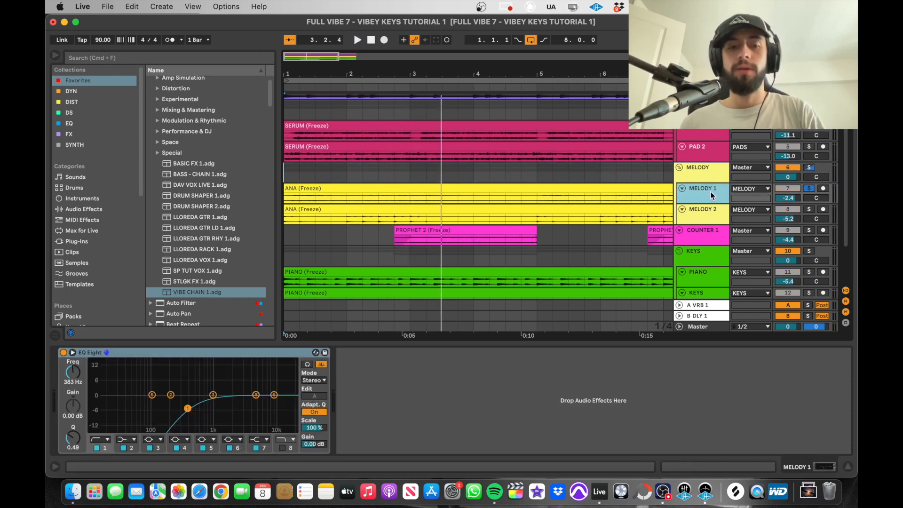
key("space")
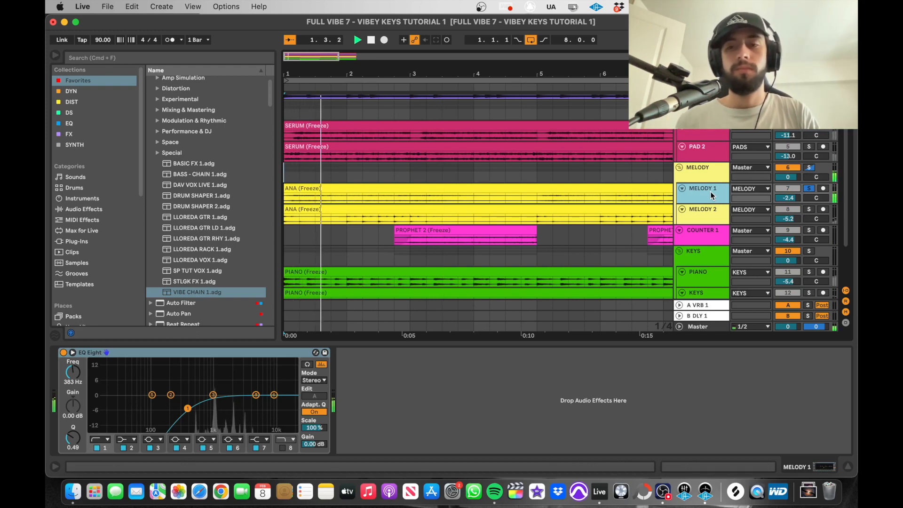
key("space")
left_click(709, 223)
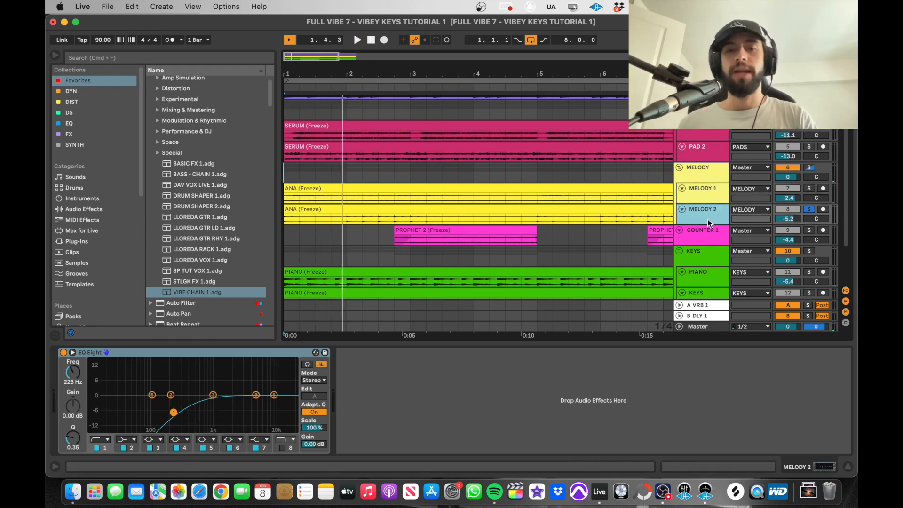
key("space")
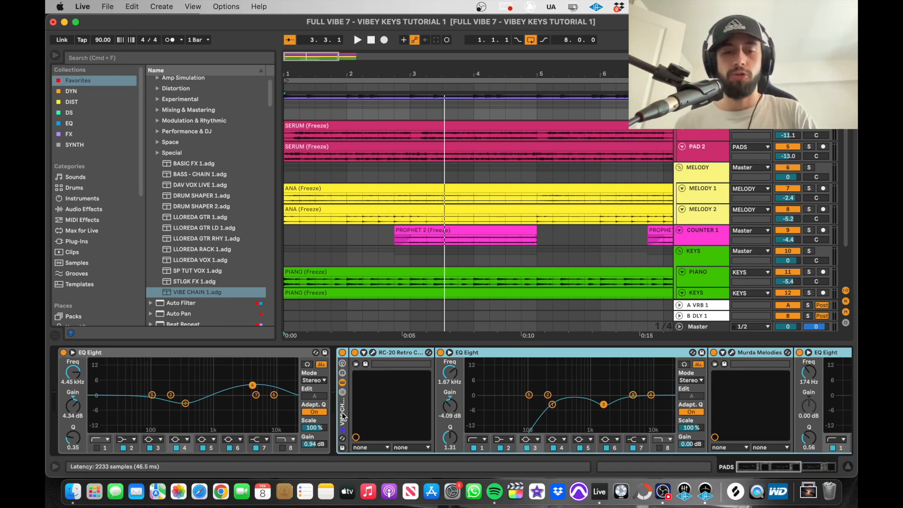
- Copy the VIBE CHAIN 1 rack from PADS to the MELODY group and compare the melody with the rack enabled and bypassed
left_click(289, 175)
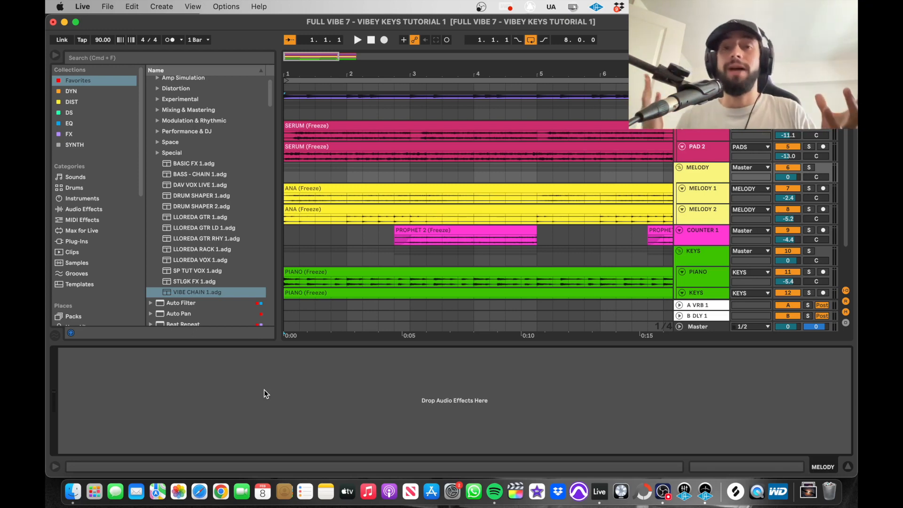
key("Return")
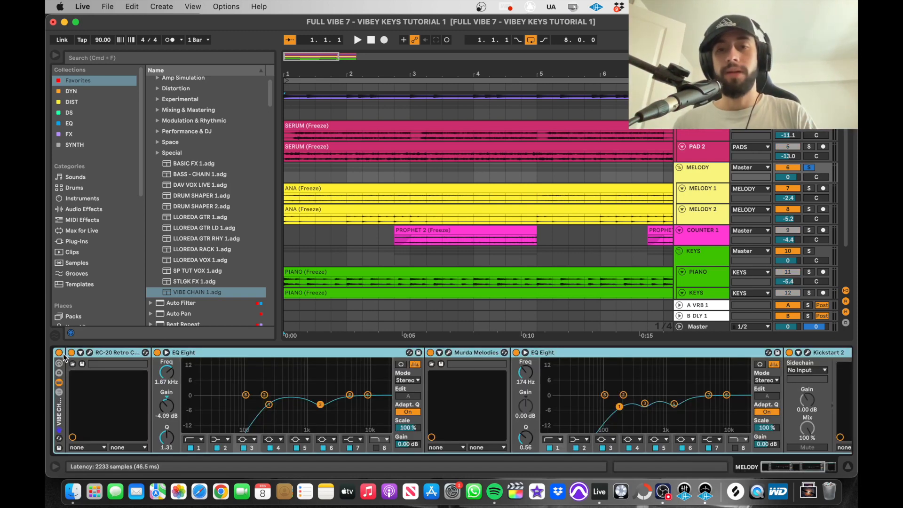
key("space")
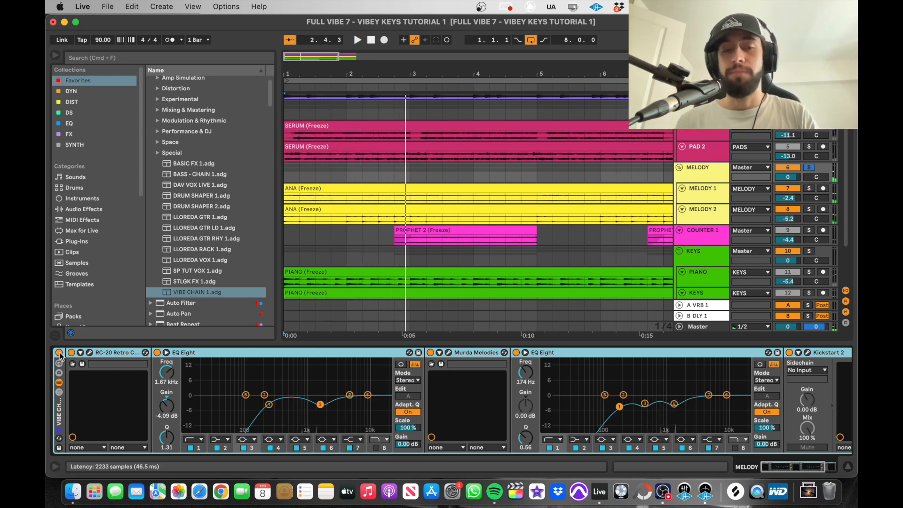
left_click(59, 353)
key("space")
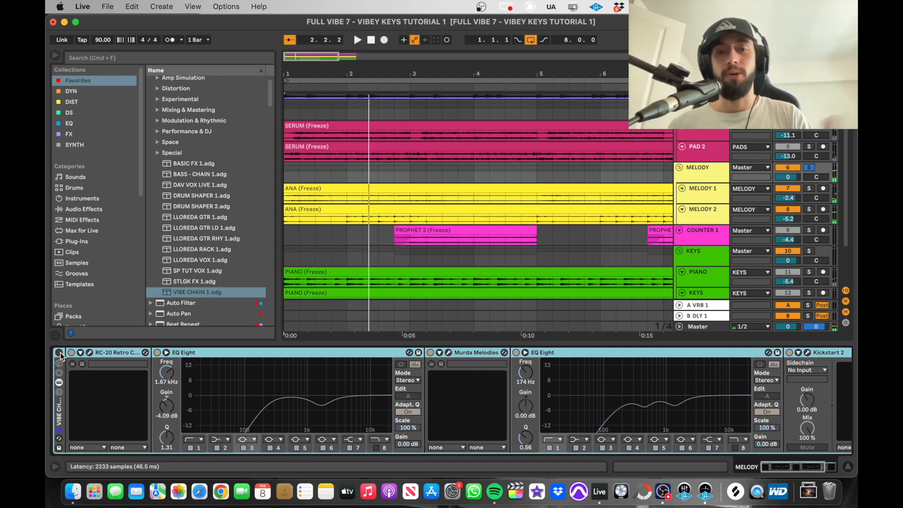
left_click(59, 353)
- Play the melody in the full mix, set Mix to 25% in the MELODY group's Kickstart 2 and close the plug-in
left_click(715, 171)
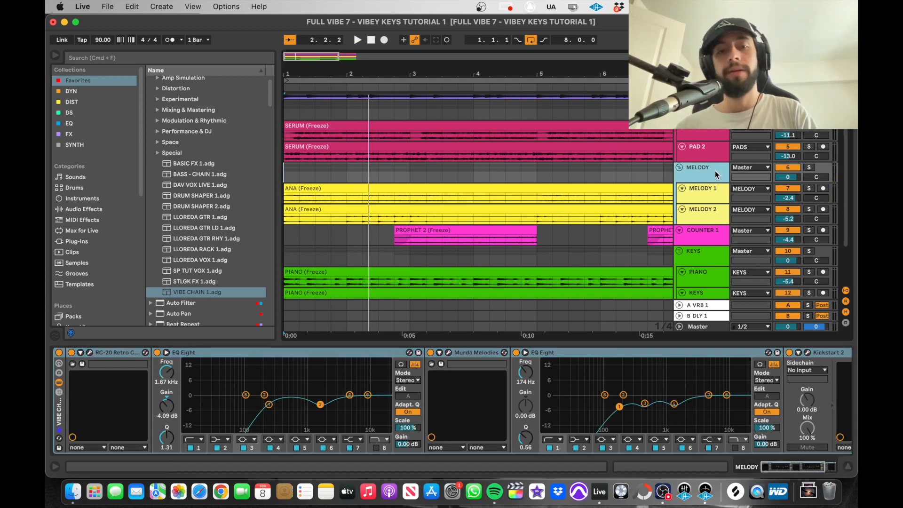
key("space")
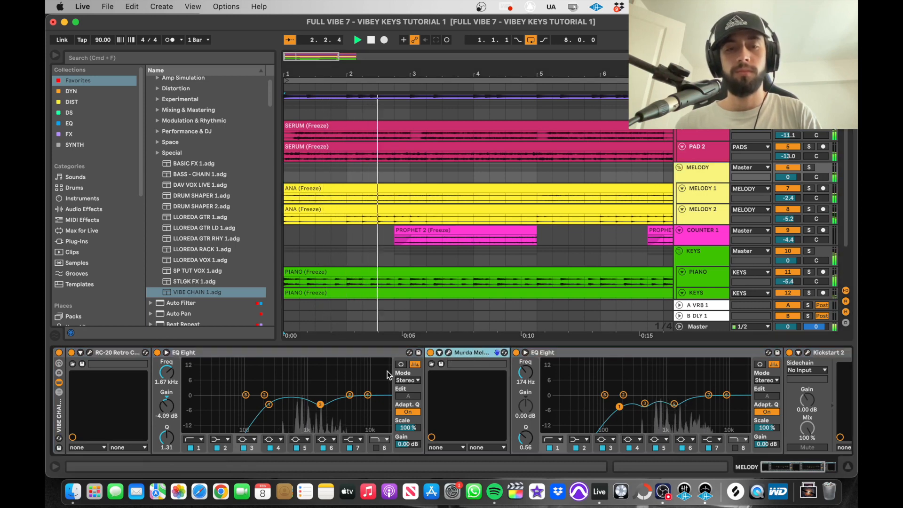
scroll(658, 395, "right", 5)
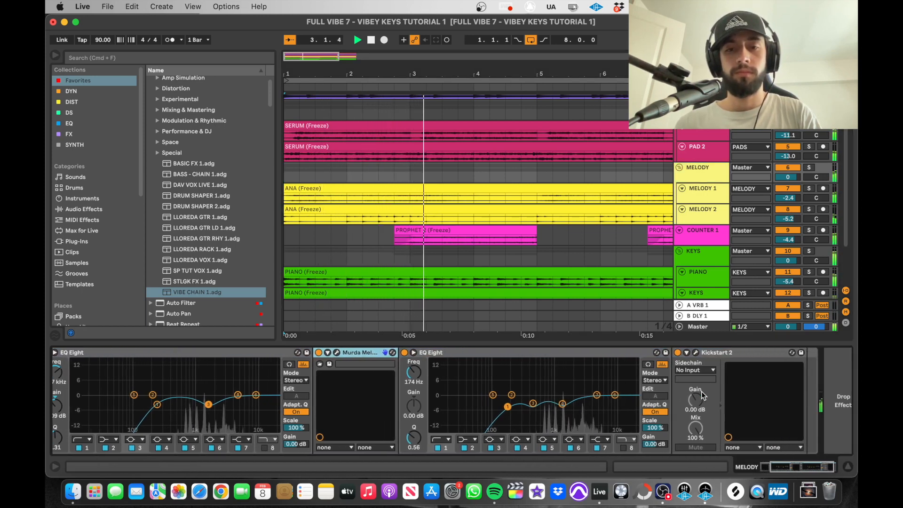
key("space")
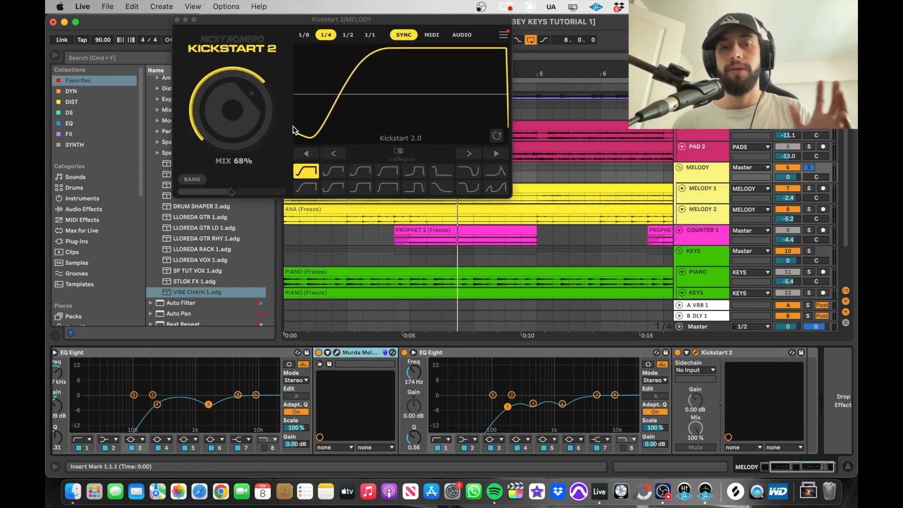
left_click_drag(241, 88, 241, 126)
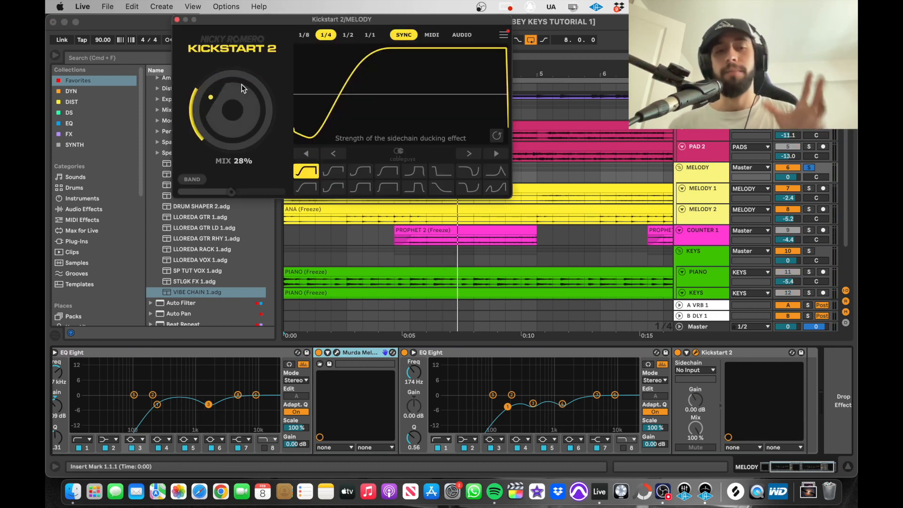
left_click_drag(243, 88, 244, 91)
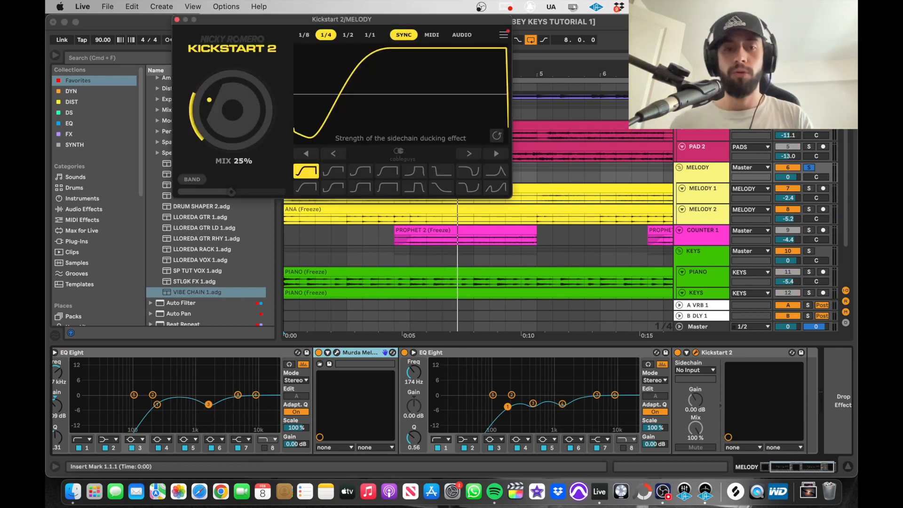
left_click(178, 20)
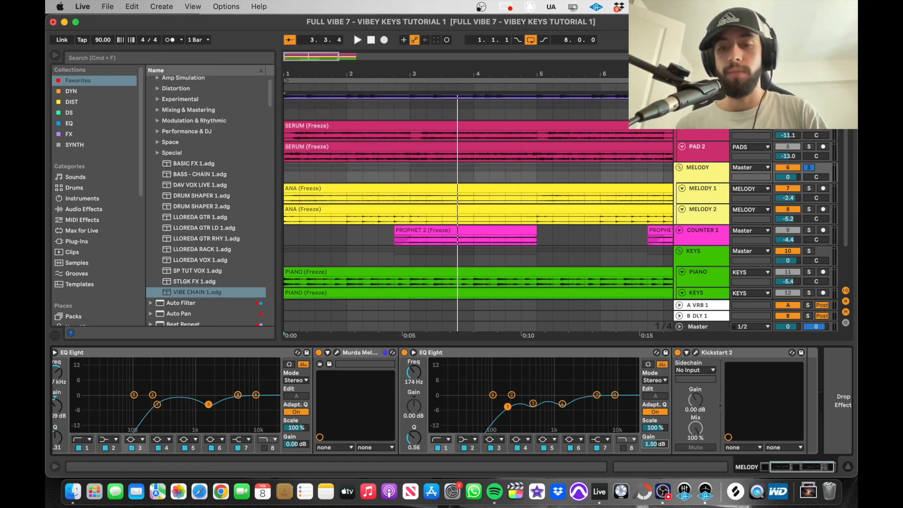
- Raise the output gain of the melody's EQ Eight before Kickstart 2 to 3.56 dB while the full mix plays
key("space")
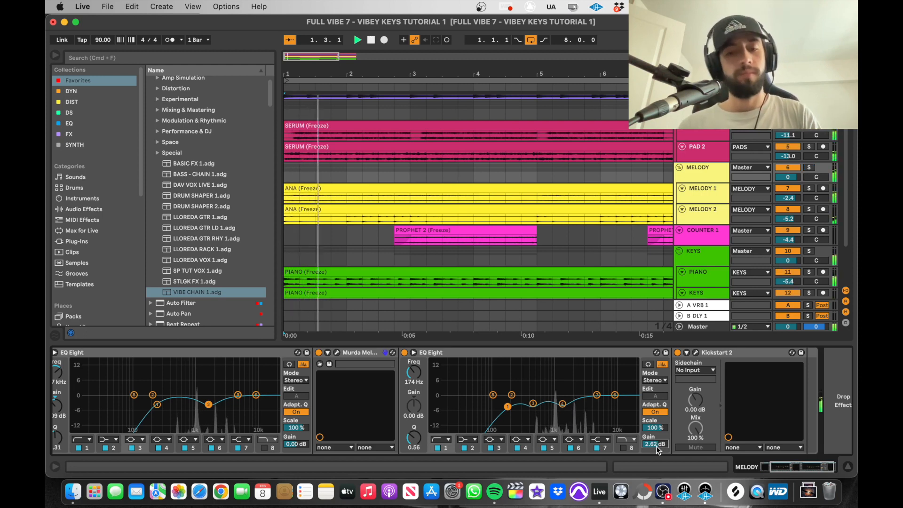
left_click_drag(657, 450, 658, 436)
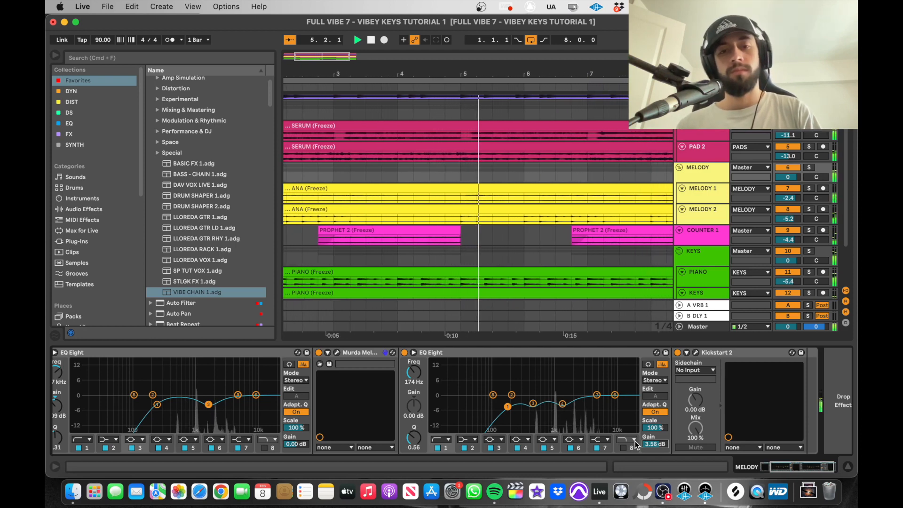
key("space")
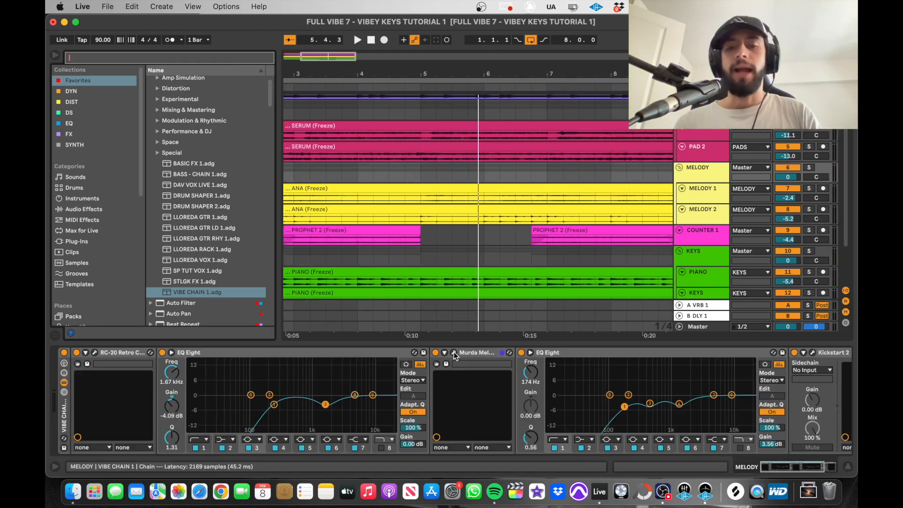
- Increase the Space module's Decay slightly in RC-20 on the MELODY group and close the plug-in
left_click(95, 352)
left_click_drag(478, 137, 489, 137)
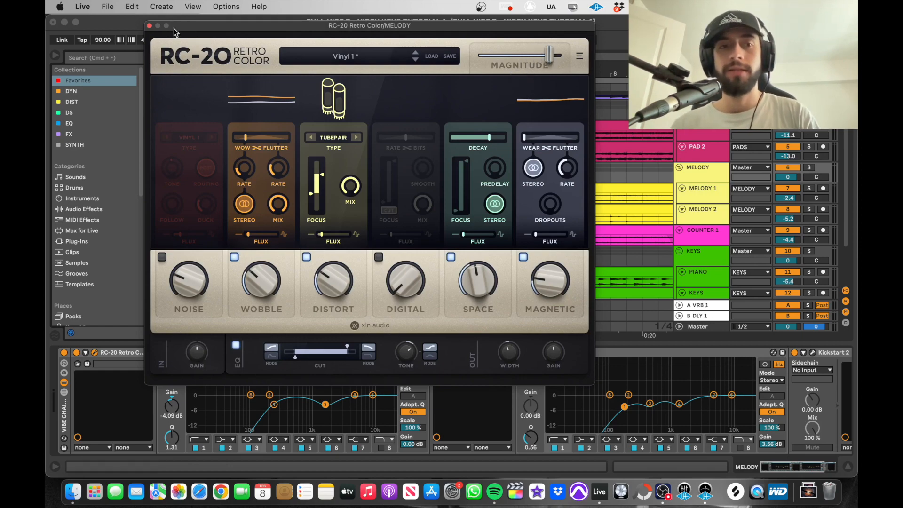
left_click(150, 26)
- Set Ice to 24% in Murda Melodies on the MELODY group while it plays, and unsolo the group to hear the full mix
left_click(452, 352)
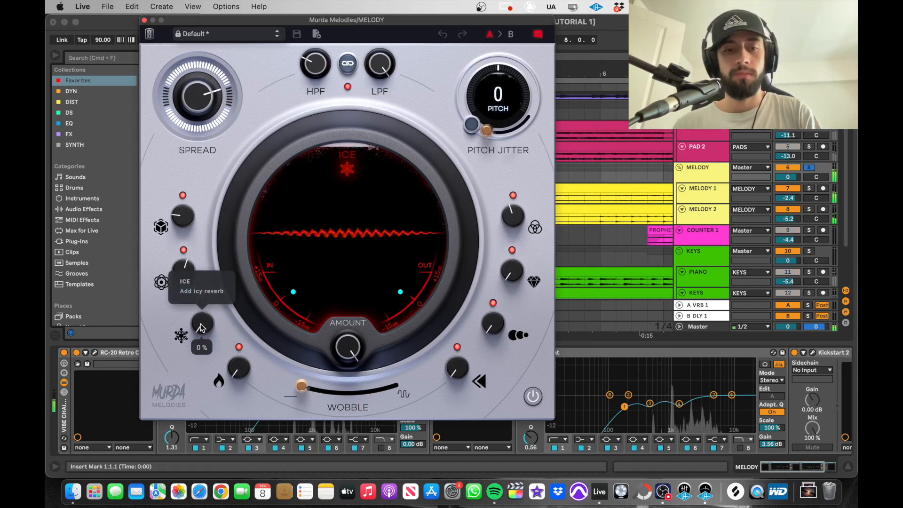
left_click_drag(201, 323, 208, 277)
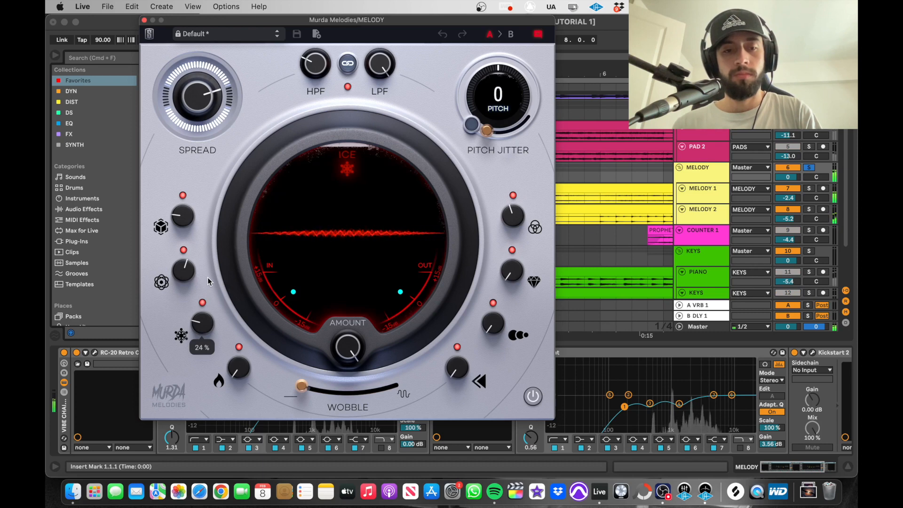
key("s")
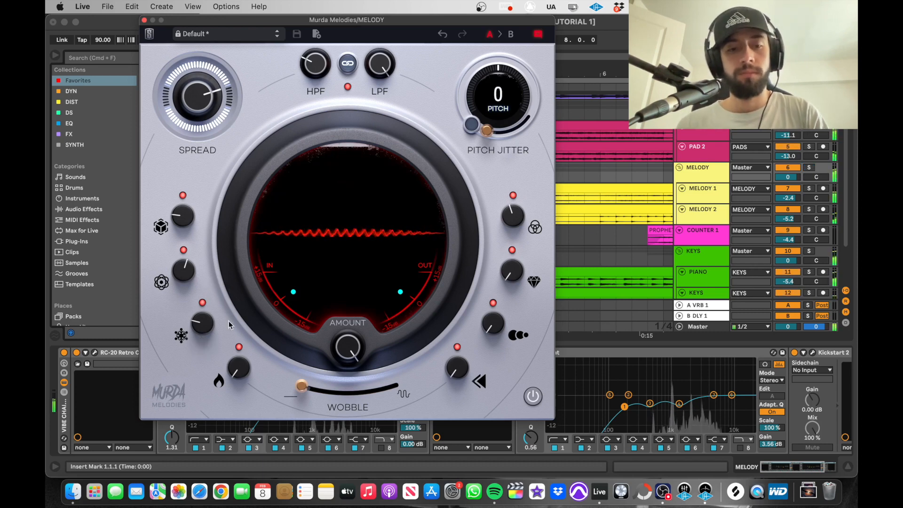
- Set Heat to 9%, Dimension to 29% and Motion to 60% in the MELODY group's Murda Melodies while the full mix plays
left_click_drag(236, 367, 242, 355)
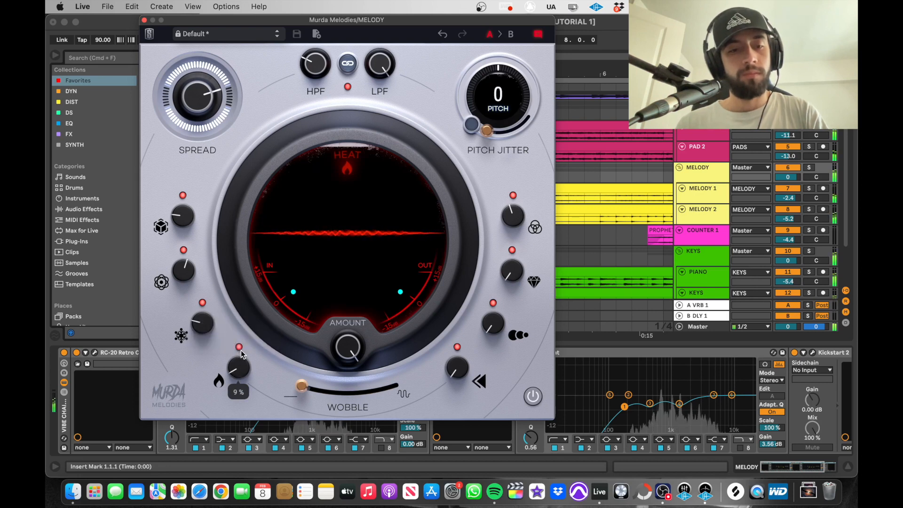
left_click_drag(182, 214, 182, 202)
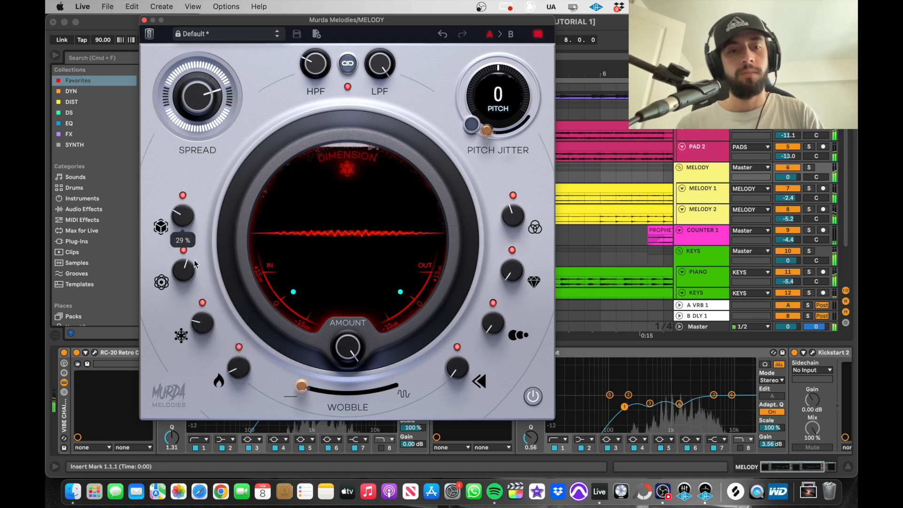
left_click_drag(183, 271, 182, 264)
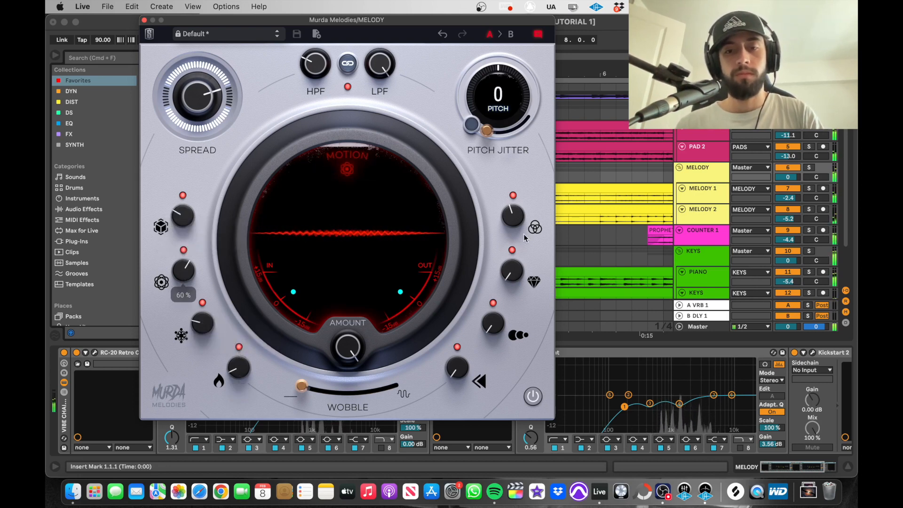
- Raise the overlapping-dots effect in the MELODY group's Murda Melodies, set Spread to 80% and Motion to 62%, and close the plug-in
left_click_drag(501, 332, 502, 290)
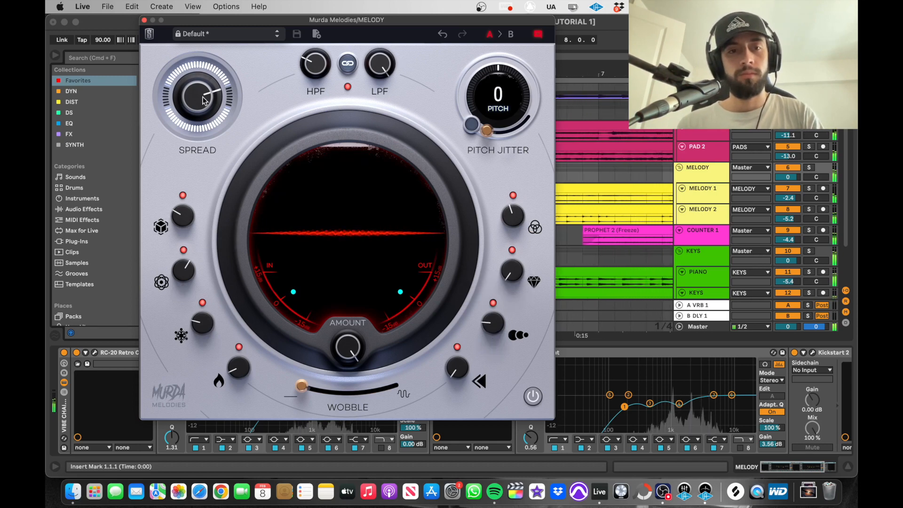
left_click_drag(205, 93, 205, 89)
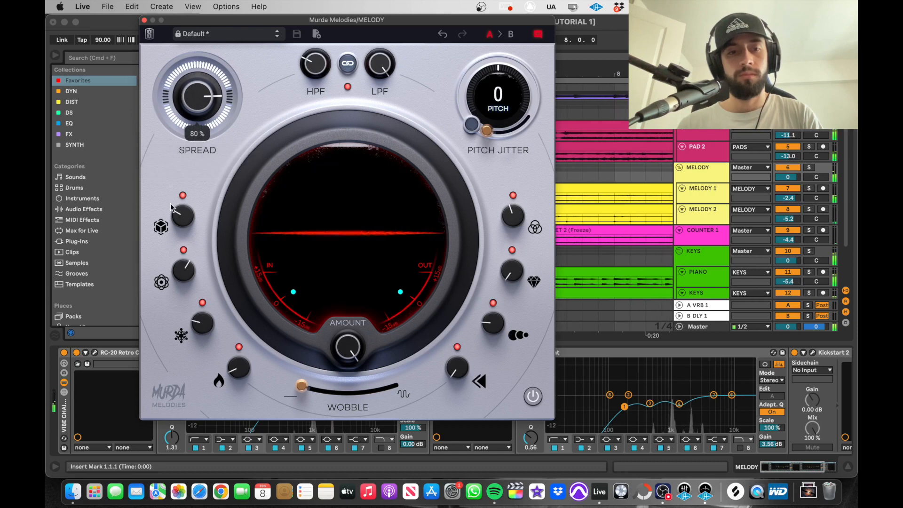
mouse_move(187, 268)
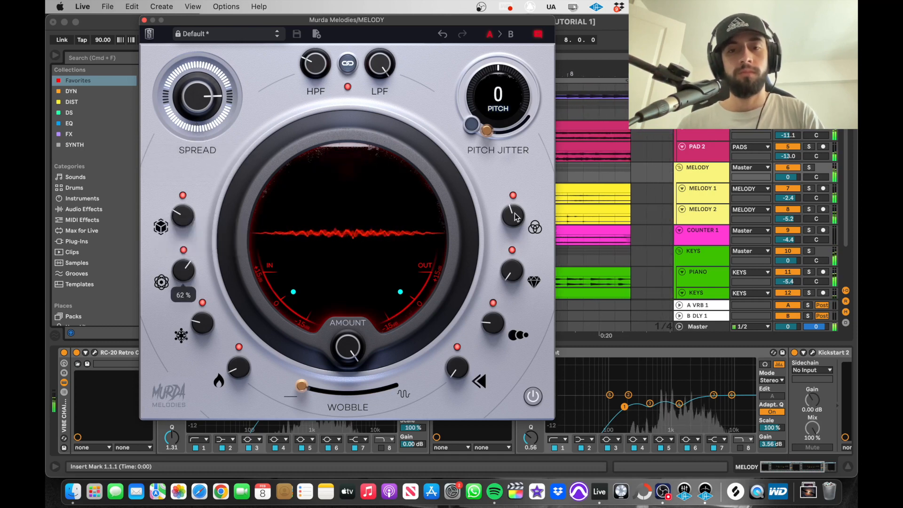
mouse_move(512, 214)
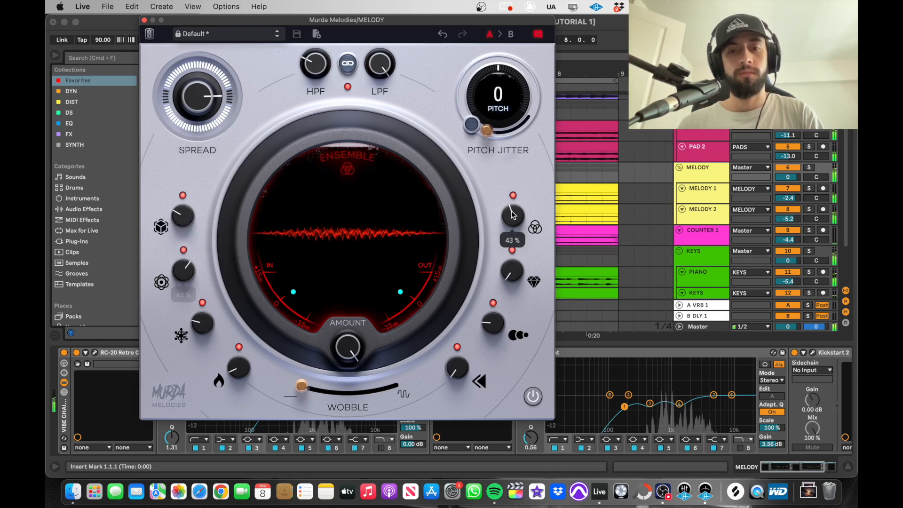
left_click(145, 21)
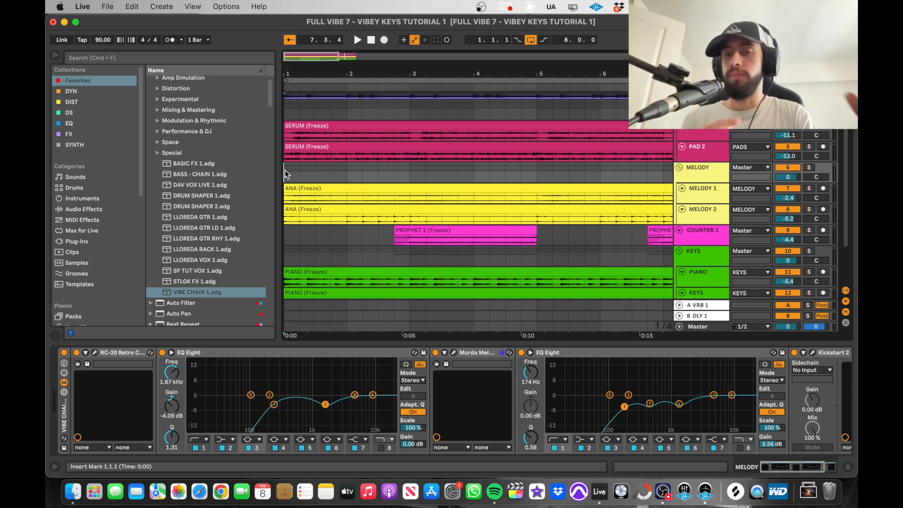
- Copy the MELODY group's VIBE CHAIN rack to COUNTER 1 after its EQ Eight, auditioning the counter melody soloed and in the full mix
left_click(62, 423)
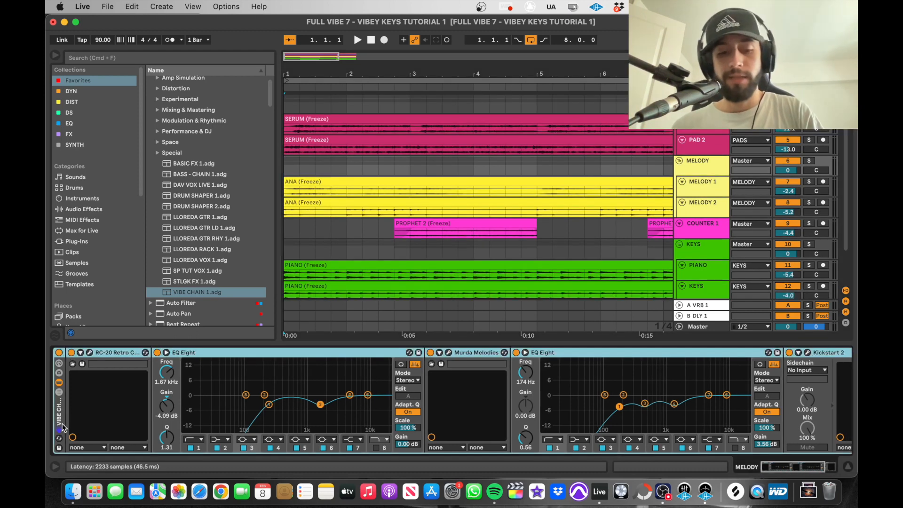
left_click(400, 232)
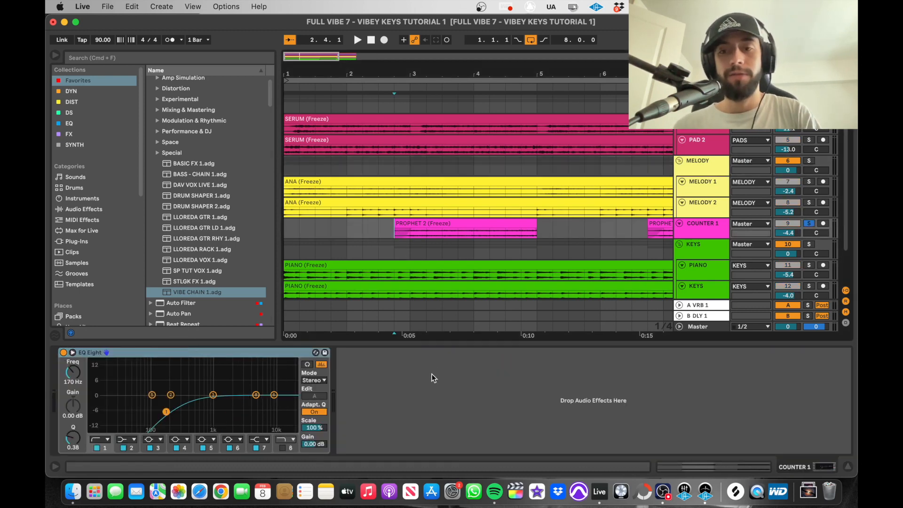
key("space")
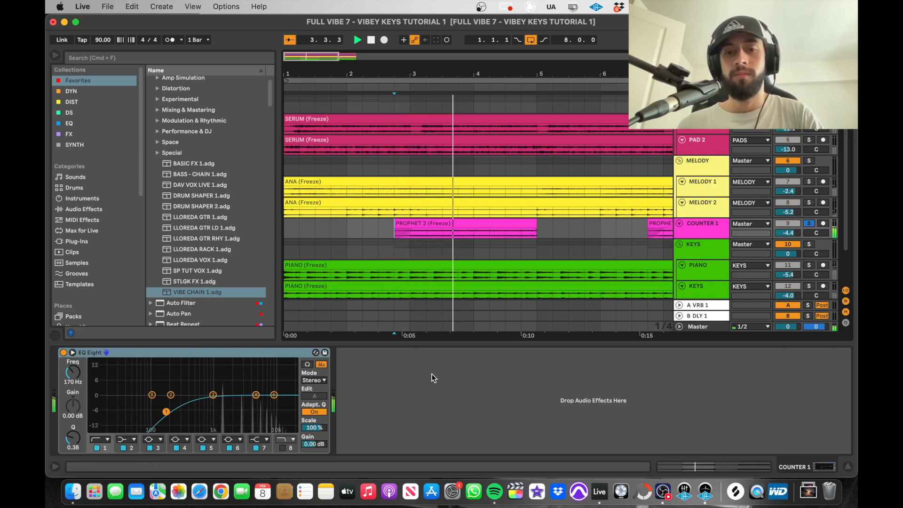
key("space")
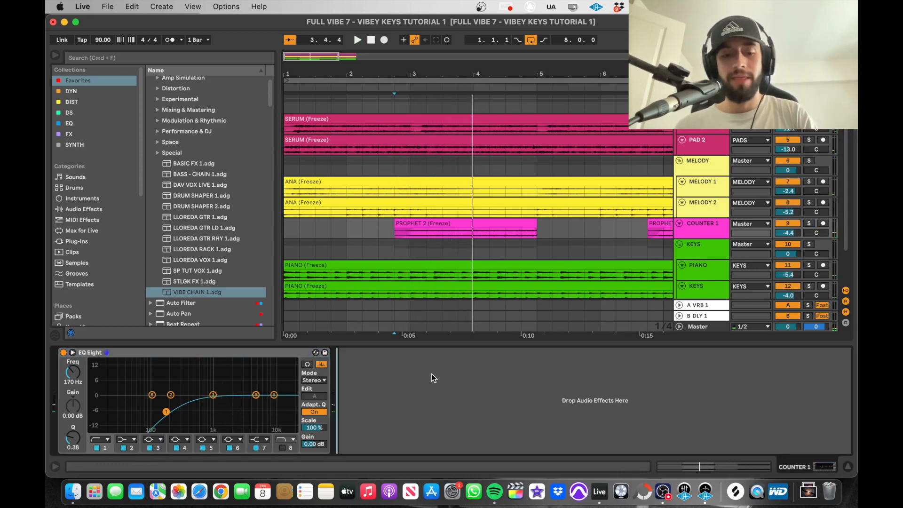
key("super+z")
key("space")
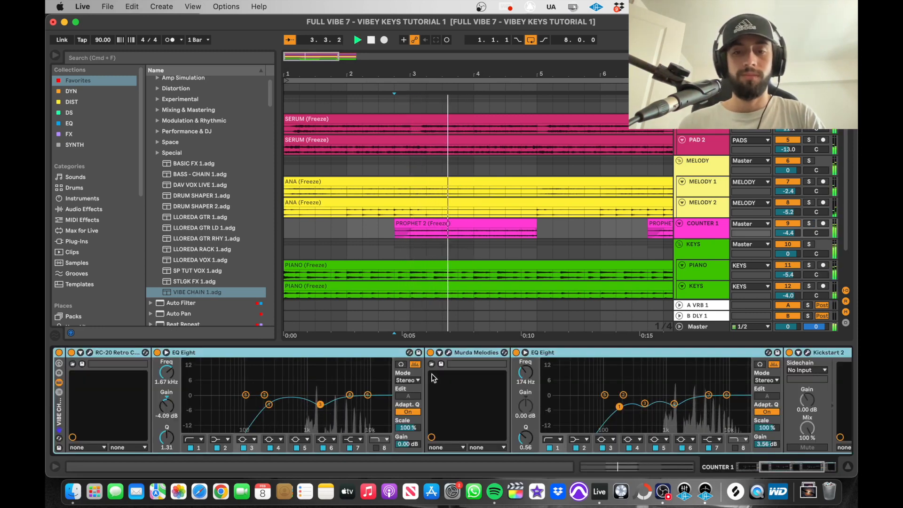
- Increase Motion and Ensemble and adjust Wobble slightly in Murda Melodies on COUNTER 1, and close the plug-in
scroll(620, 357, "right", 5)
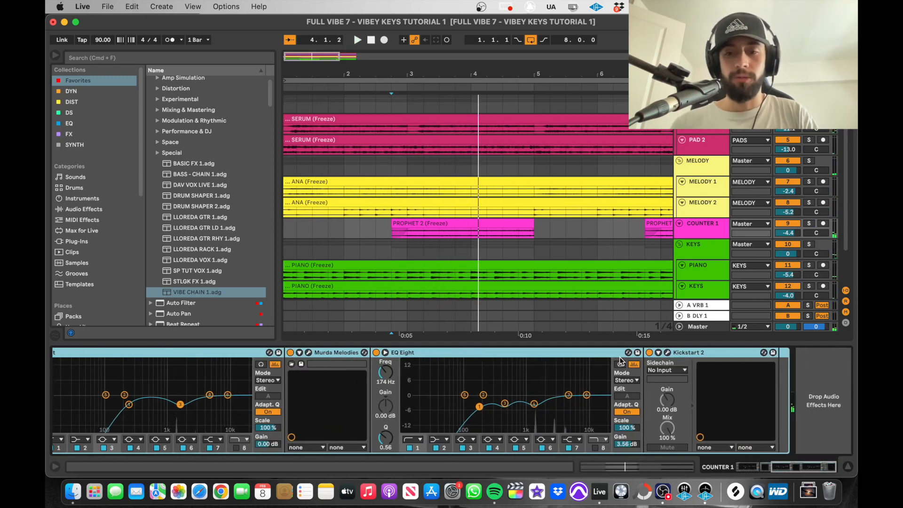
scroll(831, 394, "left", 2)
left_click(362, 352)
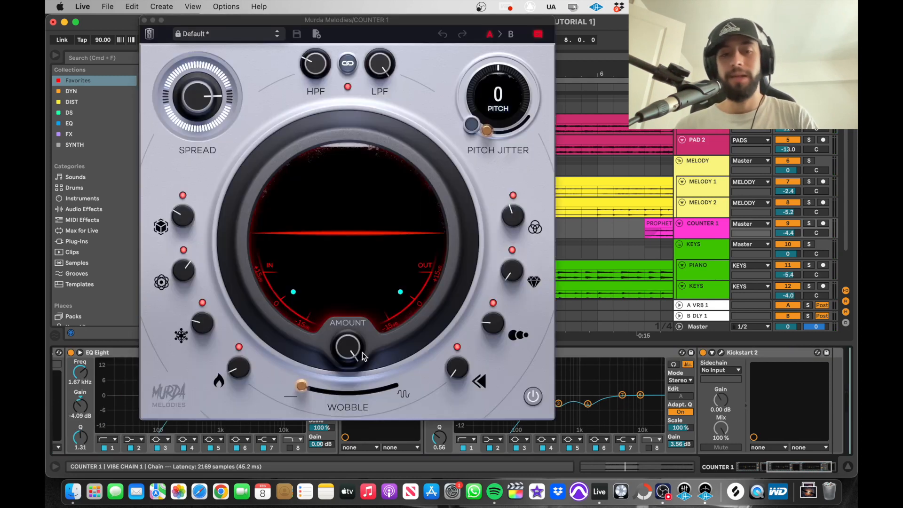
left_click_drag(187, 269, 186, 252)
left_click_drag(513, 216, 516, 185)
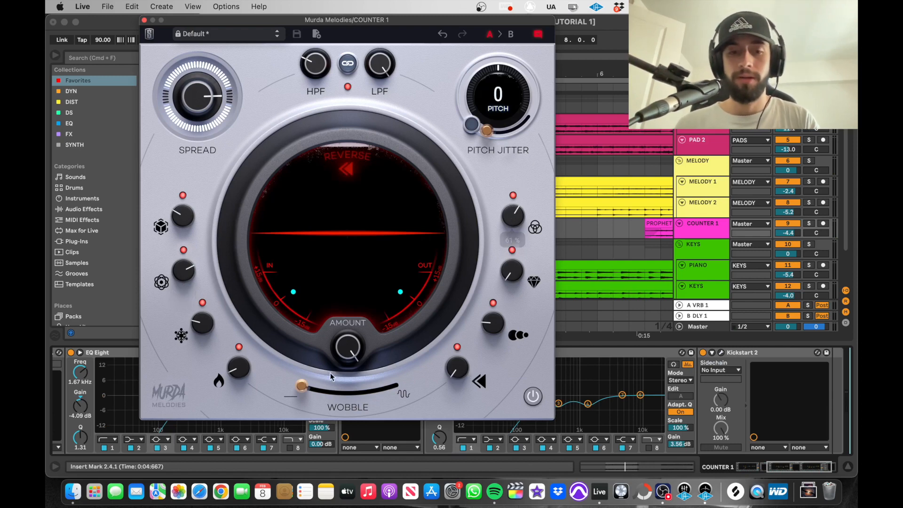
left_click_drag(299, 385, 305, 388)
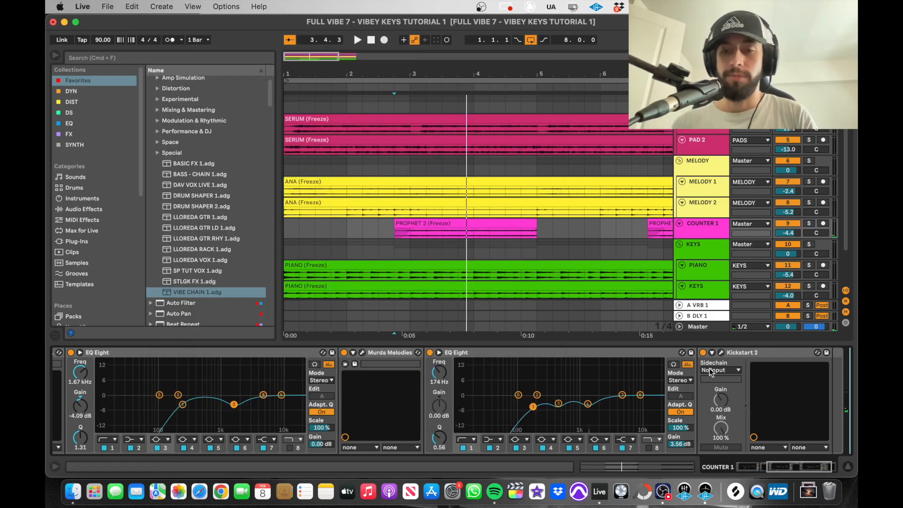
- Set Mix to 75% in Kickstart 2 on COUNTER 1, listen in the full mix and close the plug-in
scroll(711, 372, "right", 3)
left_click(665, 352)
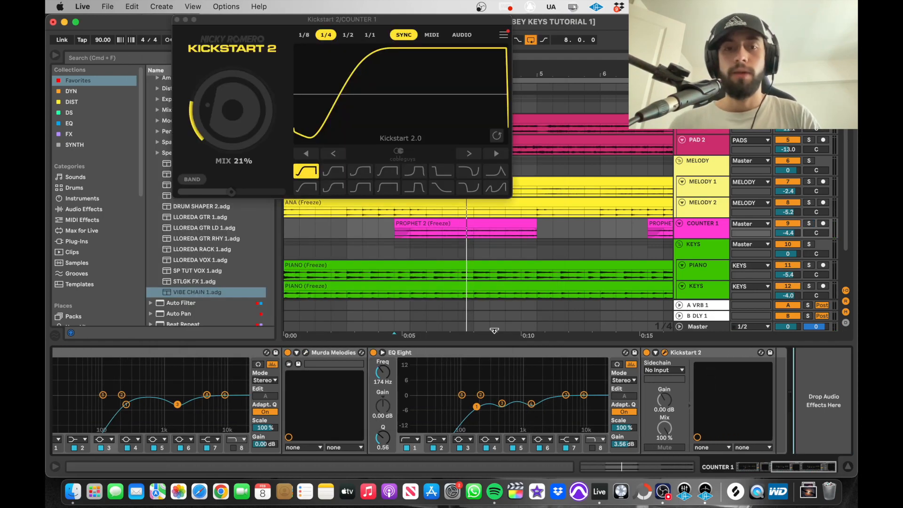
left_click_drag(221, 113, 221, 88)
key("space")
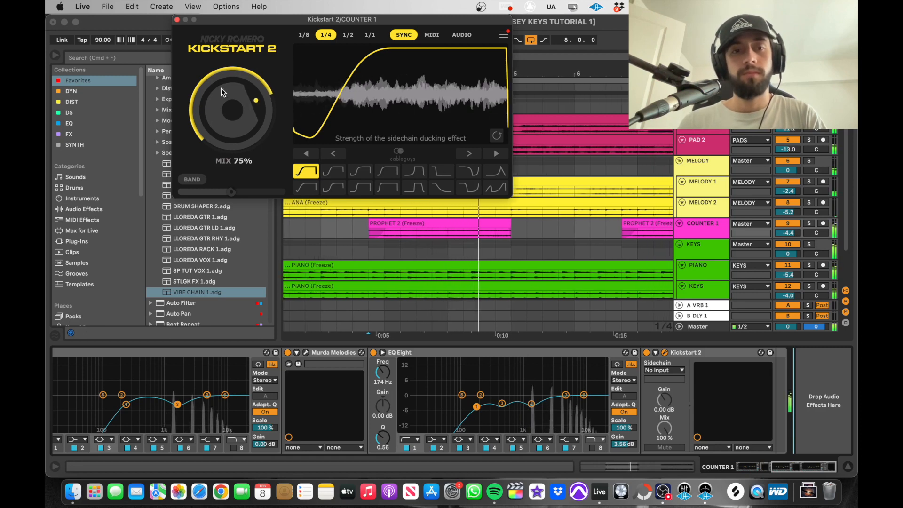
left_click(177, 20)
key("space")
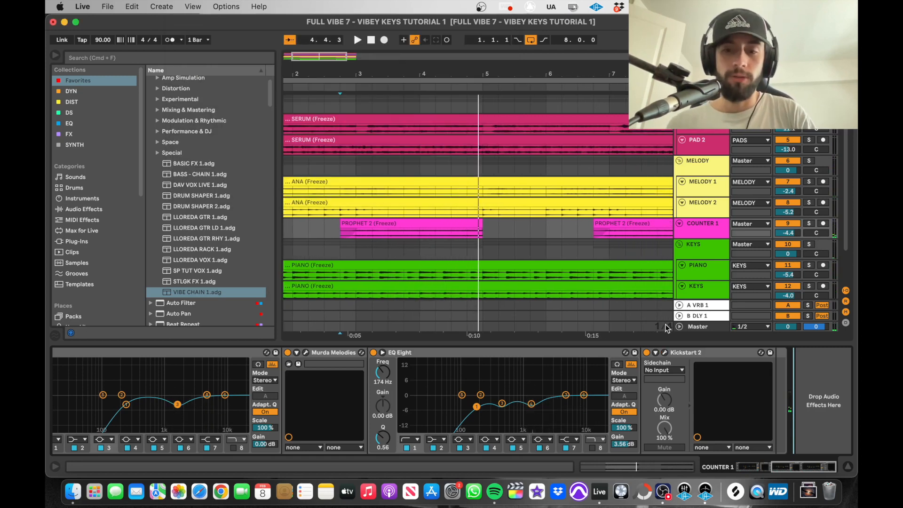
- Lower the output gain of COUNTER 1's EQ Eight before Kickstart 2 to -4.88 dB while the full mix plays
left_click_drag(625, 445, 622, 445)
key("space")
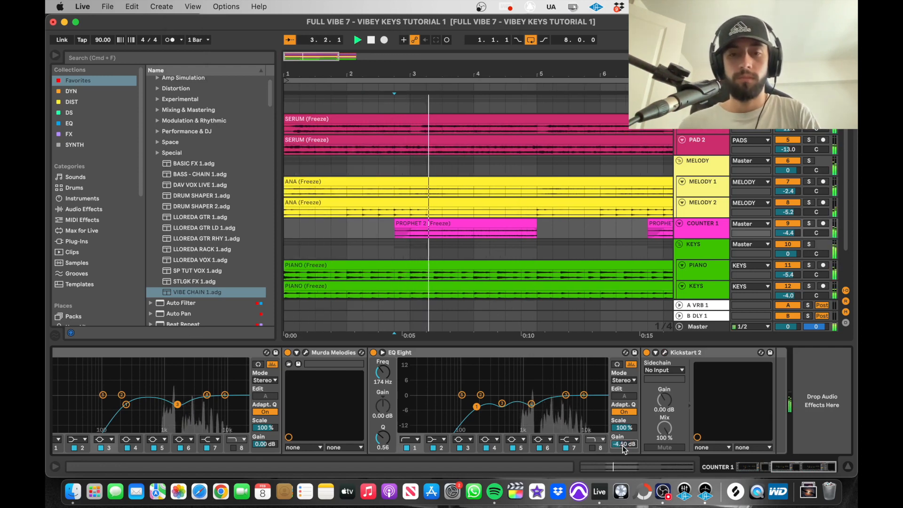
left_click_drag(622, 445, 622, 447)
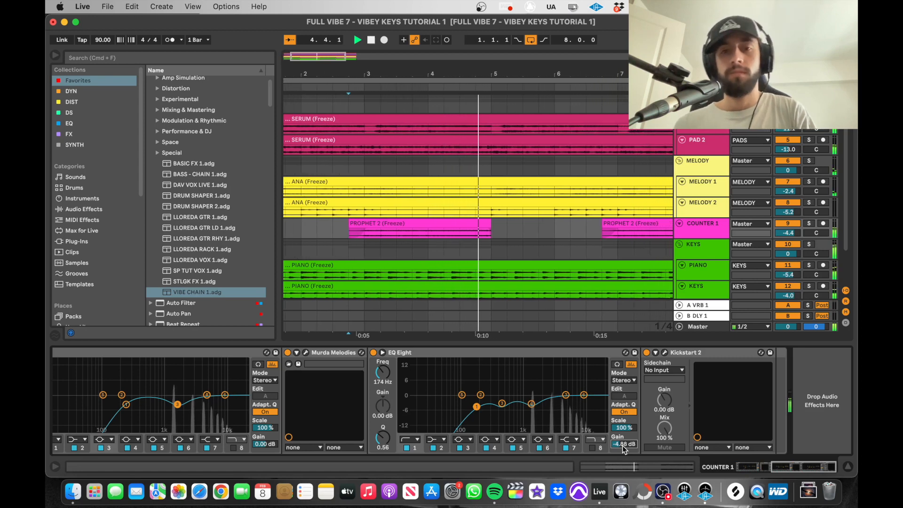
key("space")
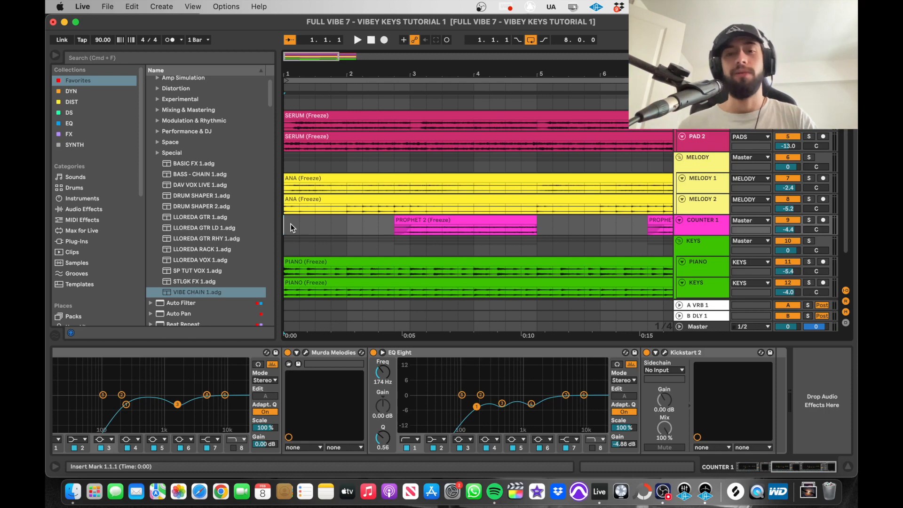
- Audition the PIANO and KEYS tracks one after the other in solo from the start of the arrangement
key("minus")
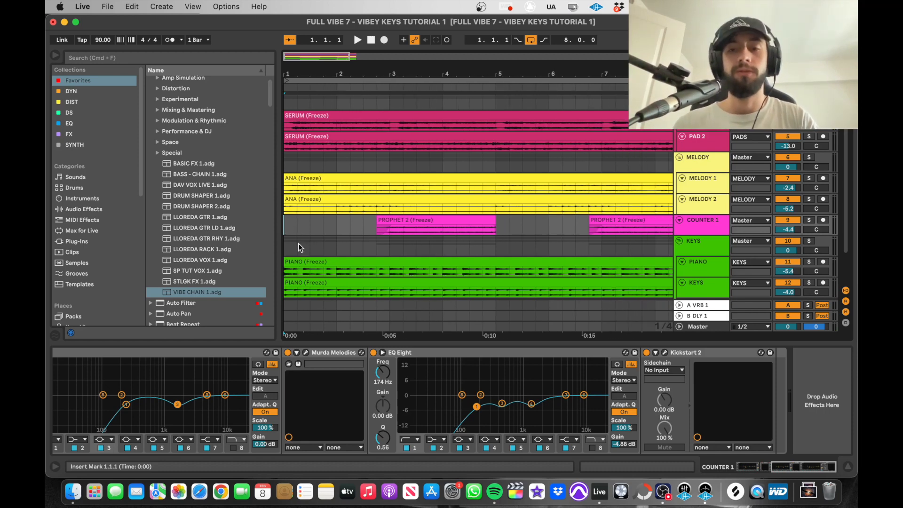
scroll(298, 241, "down", 2)
left_click(696, 235)
key("s")
key("space")
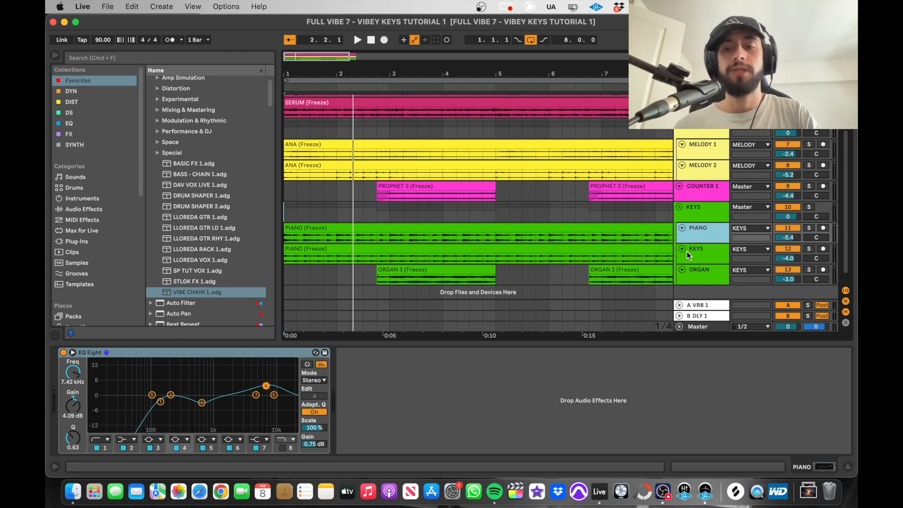
left_click(687, 251)
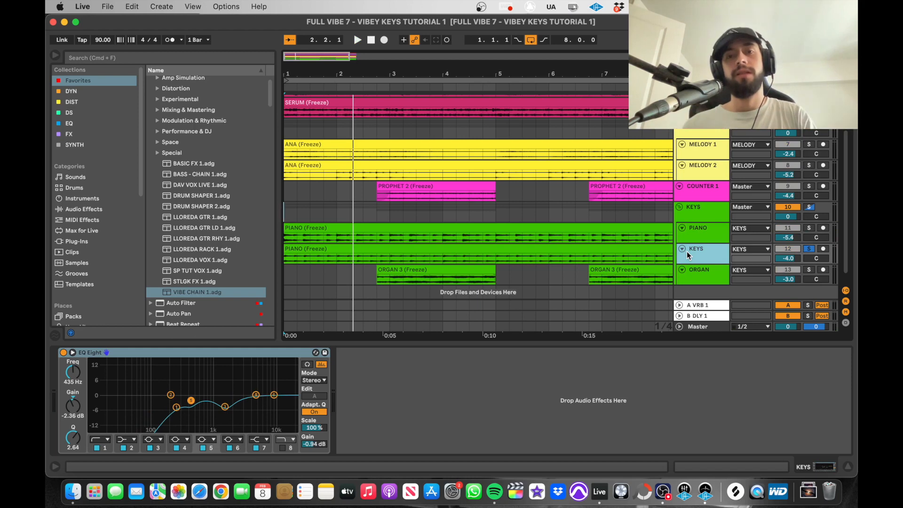
key("space")
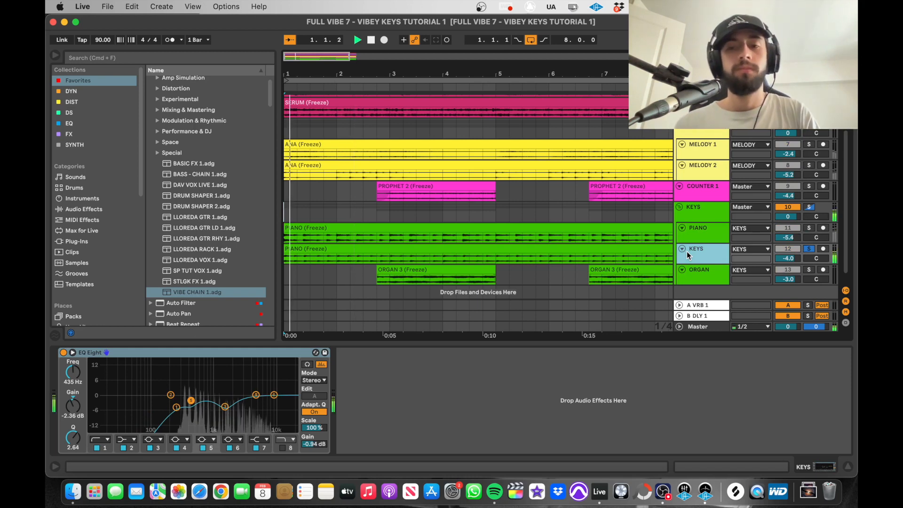
- Solo PIANO together with KEYS and lower the KEYS track volume to -5.4 dB while they play
left_click(713, 237)
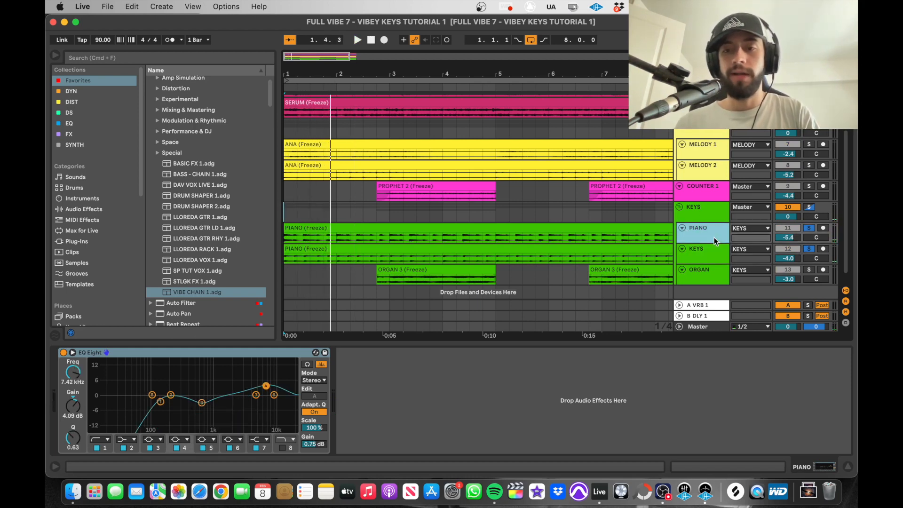
key("space")
left_click(788, 258)
left_click_drag(787, 259, 787, 263)
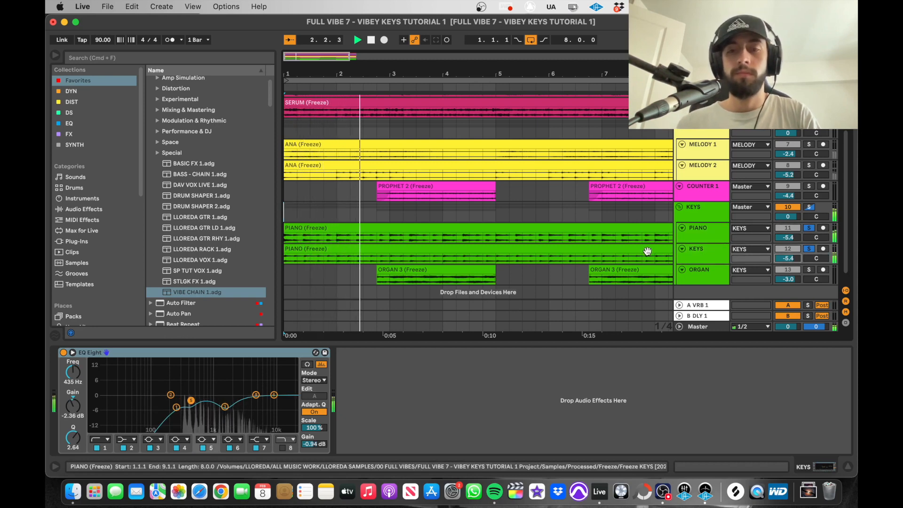
- Raise the low cut in the KEYS track's EQ Eight to 454 Hz with a Q of 0.58, checking it against the piano
left_click(177, 408)
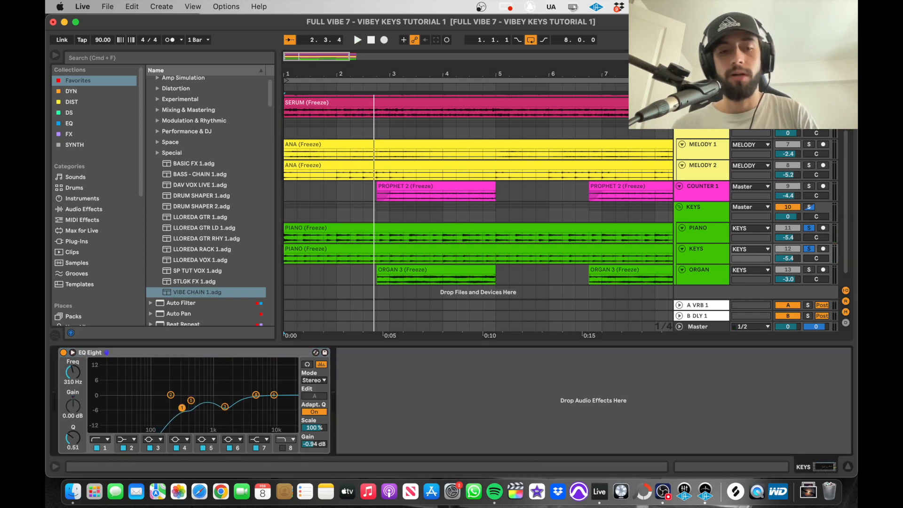
key("space")
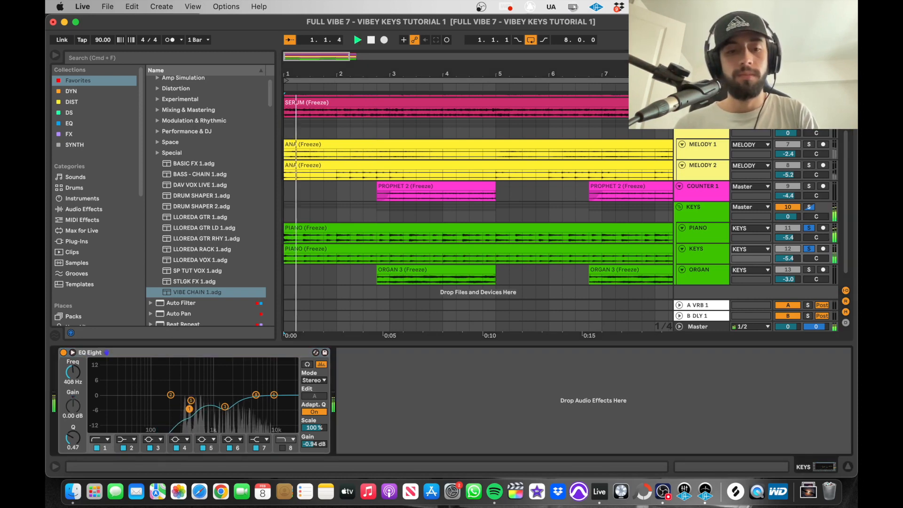
left_click_drag(191, 413, 193, 409)
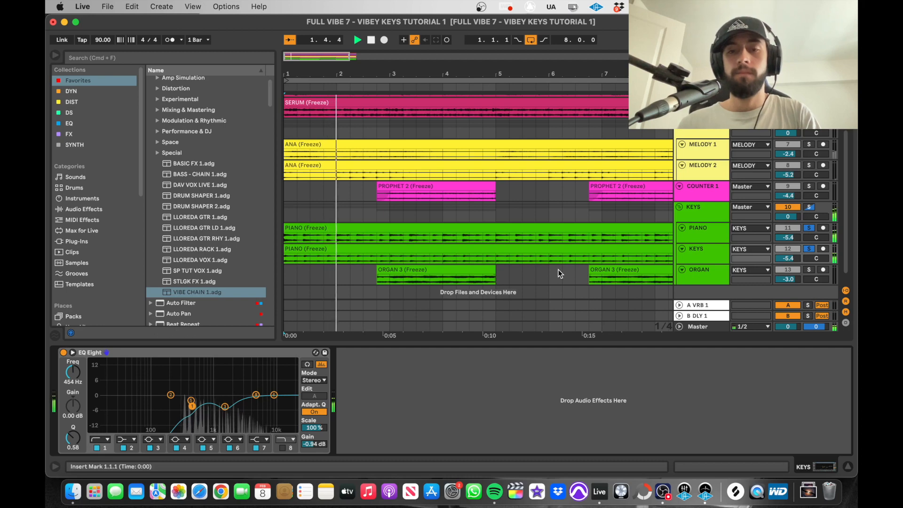
key("space")
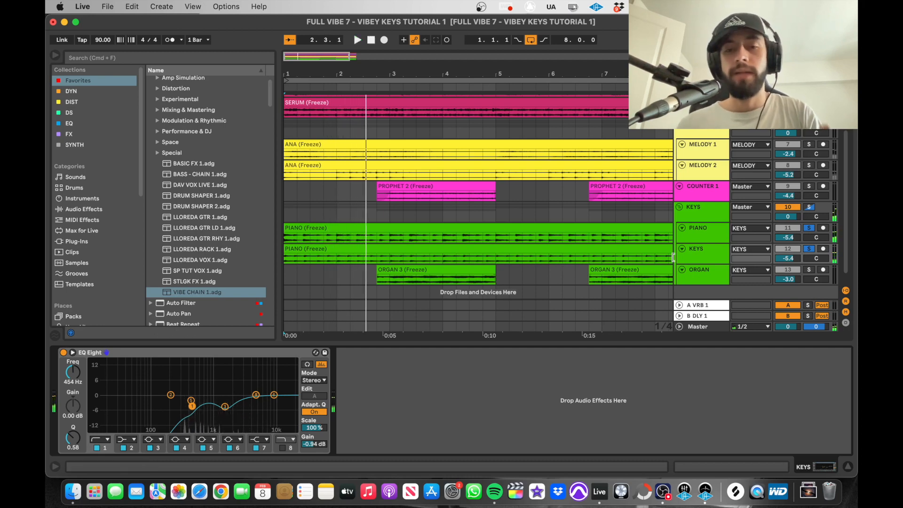
- Raise the low cut in the ORGAN track's EQ Eight to 202 Hz with a Q of 0.51, auditioning it soloed with PIANO and KEYS
scroll(740, 252, "down", 2)
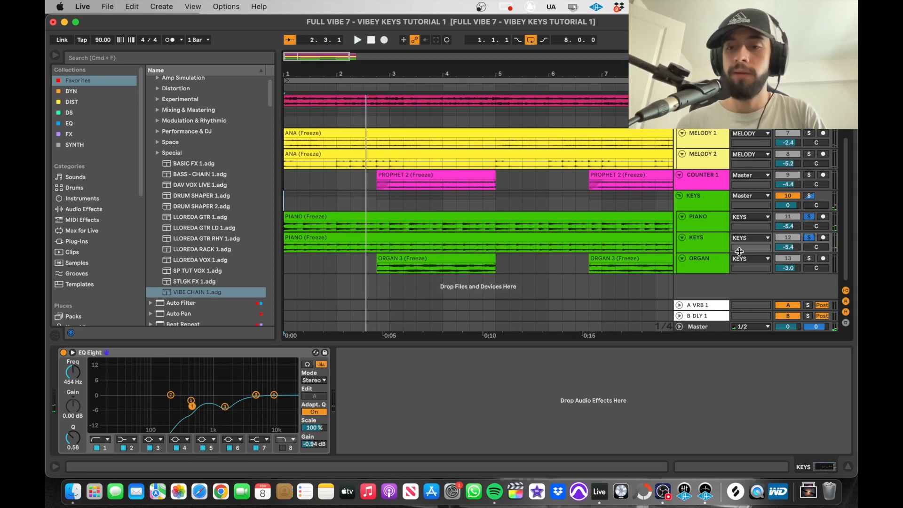
left_click(378, 268)
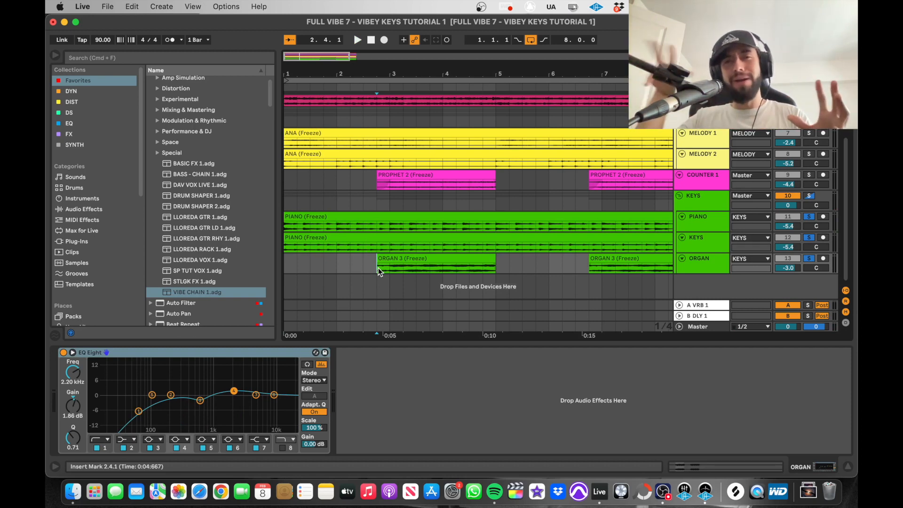
key("space")
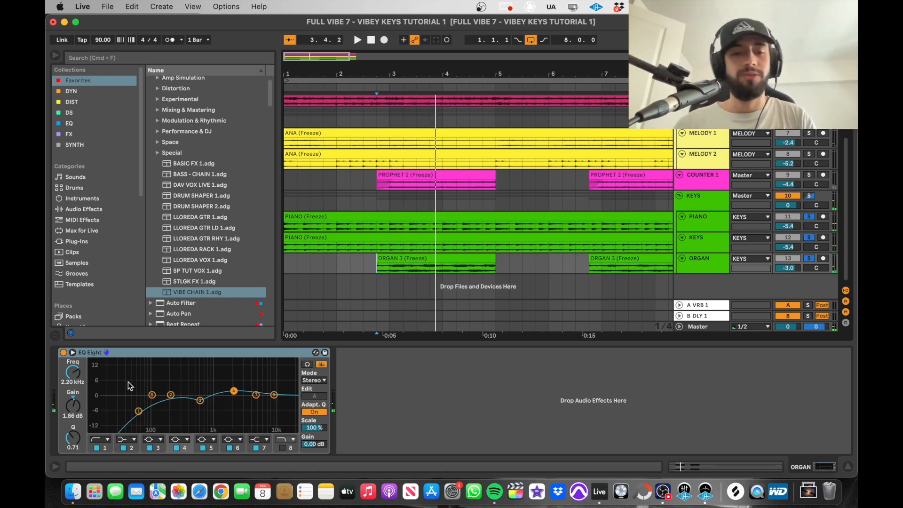
key("space")
left_click_drag(139, 405, 170, 407)
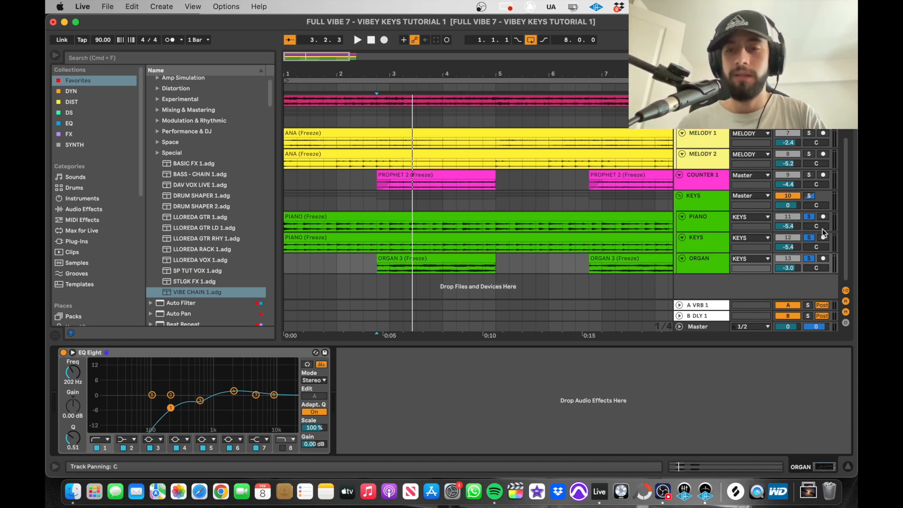
left_click(809, 217)
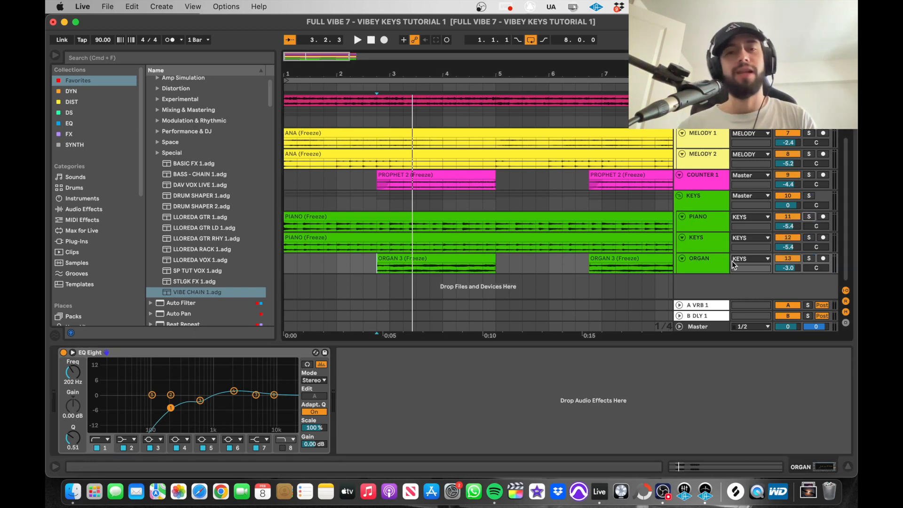
- Copy the VIBE CHAIN rack from COUNTER 1 to the ORGAN track after its EQ Eight and audition the organ in solo
left_click(631, 182)
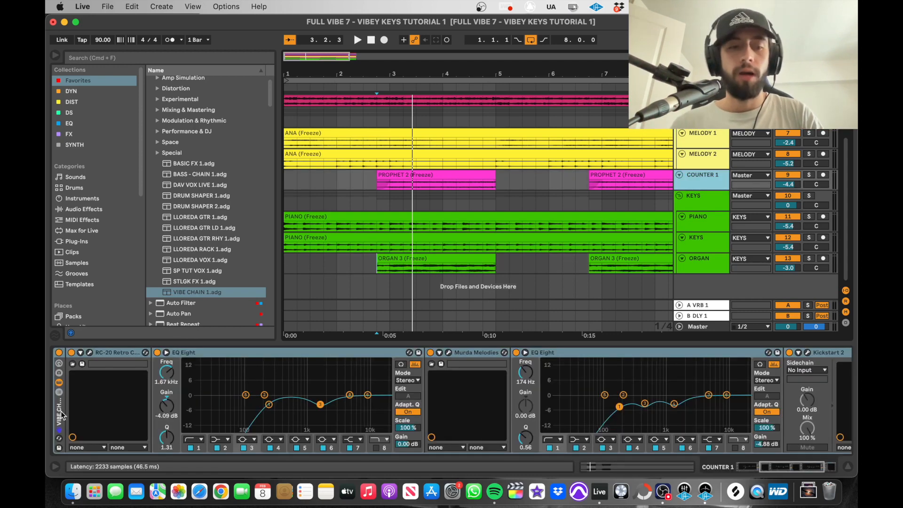
left_click(376, 271)
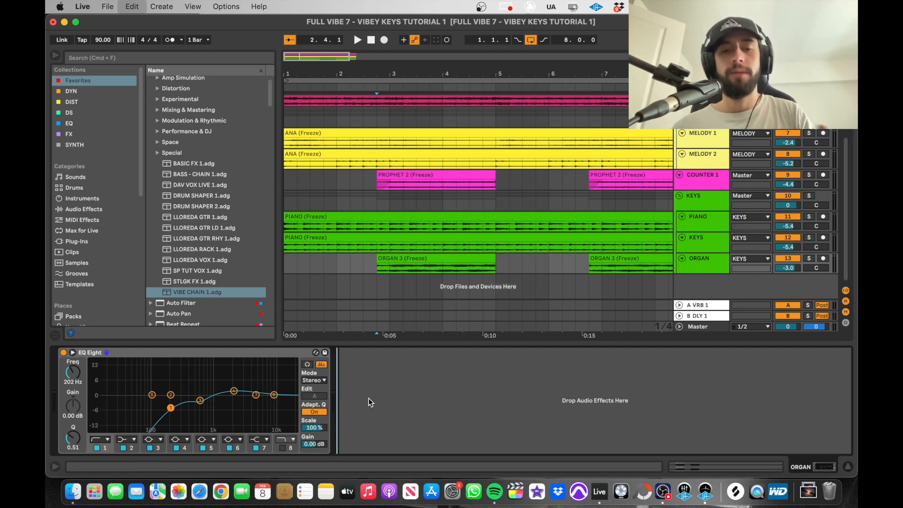
key("super+v")
key("space")
scroll(620, 358, "right", 5)
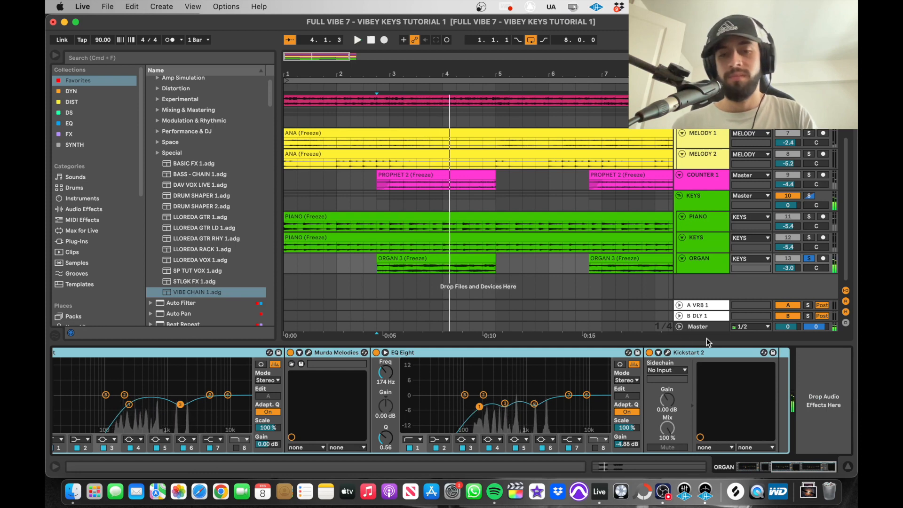
- In ORGAN's RC-20 Retro Color, set the Space decay to 51%, extend the Distort focus up to 20000 Hz and raise the Distort amount
scroll(555, 362, "left", 5)
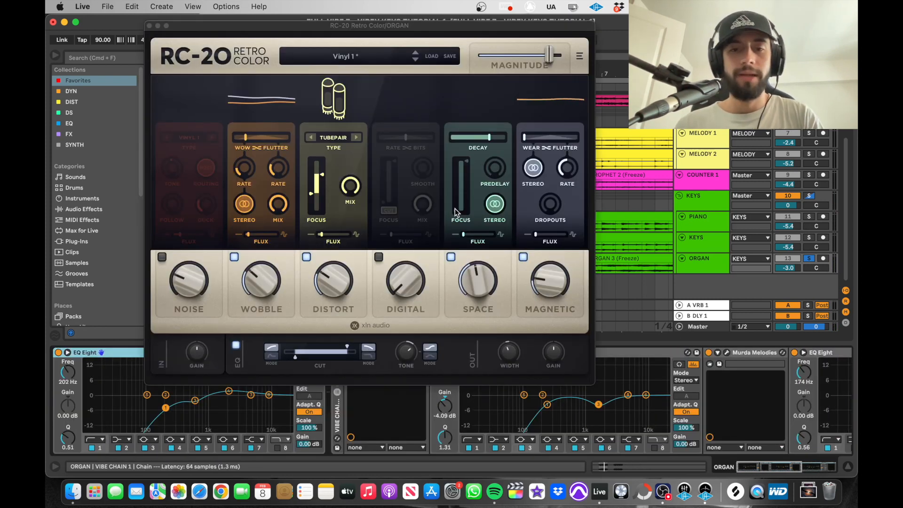
left_click(455, 212)
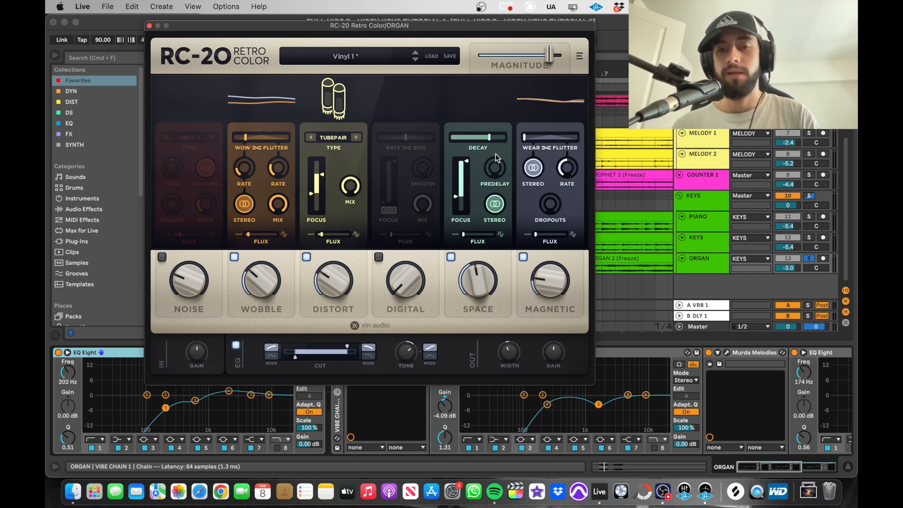
left_click_drag(489, 140, 478, 137)
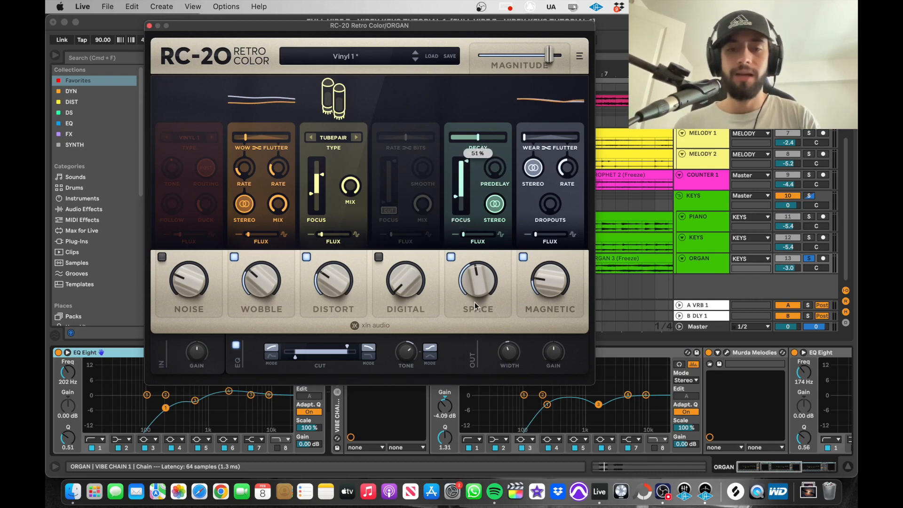
left_click_drag(317, 175, 322, 149)
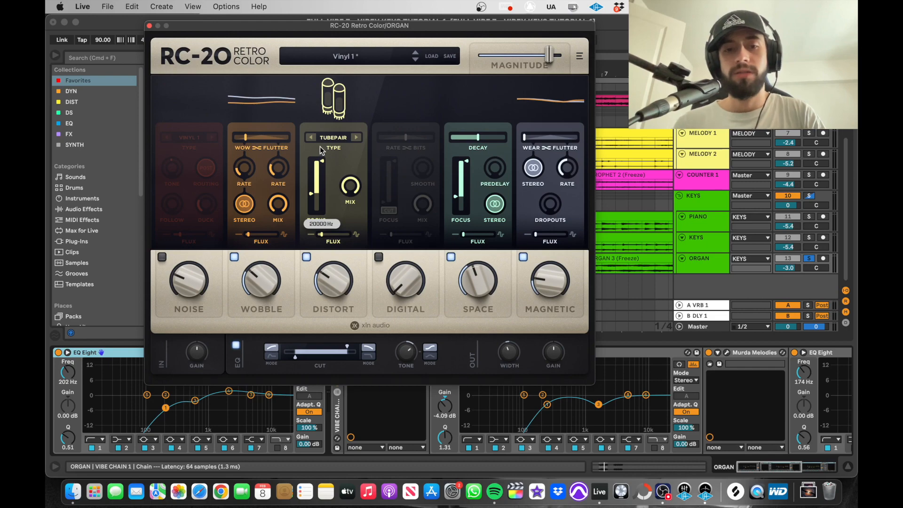
left_click_drag(332, 282, 334, 258)
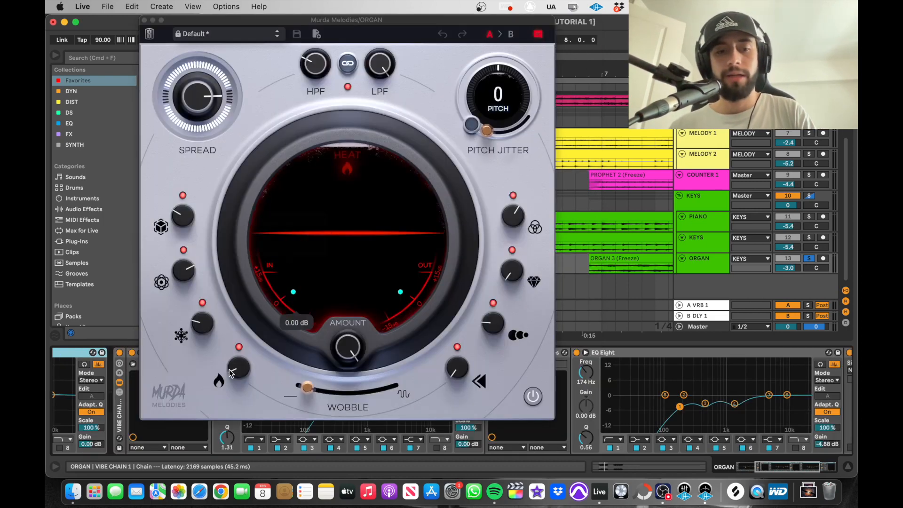
- Raise the Heat in ORGAN's Murda Melodies to 41% and listen to the result
left_click_drag(237, 369, 239, 344)
key("space")
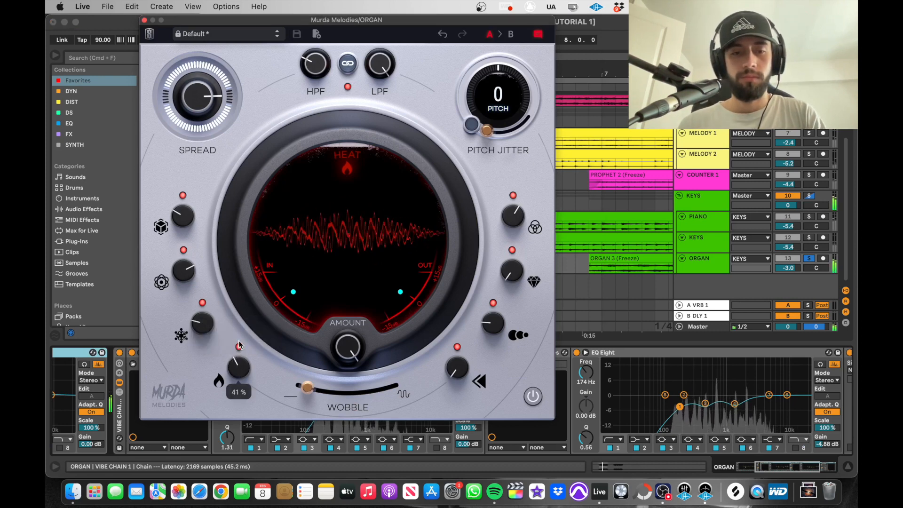
mouse_move(195, 89)
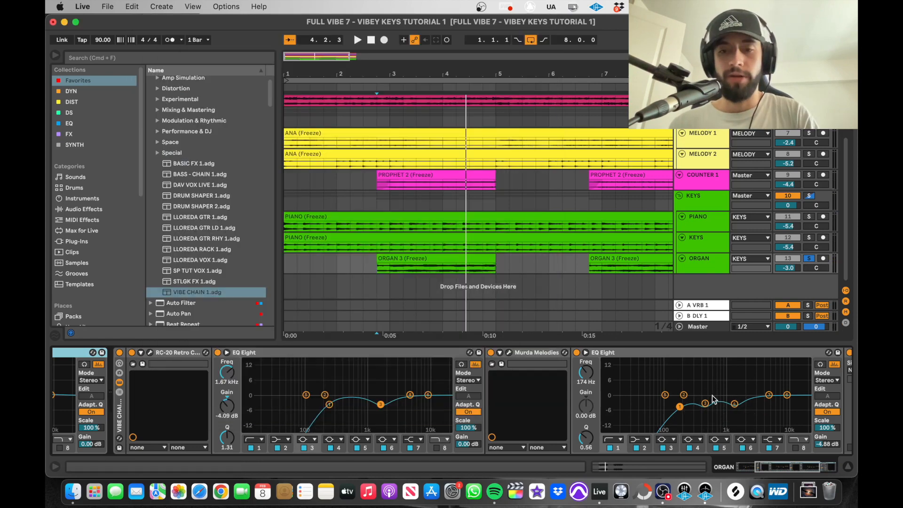
- Boost the highs in ORGAN's EQ Eight before Kickstart 2 by 3.84 dB at 7.26 kHz with band 7 while the full mix plays
scroll(711, 393, "right", 1)
key("space")
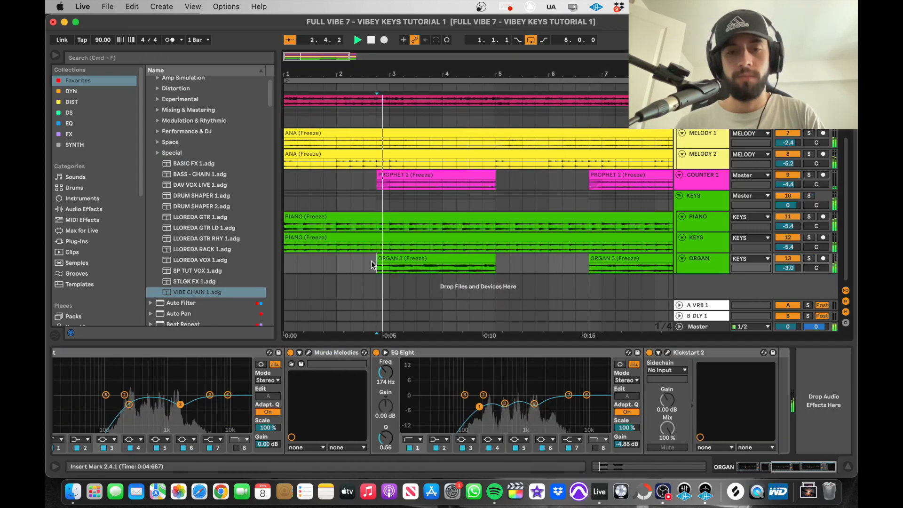
mouse_move(568, 395)
left_mouse_down()
mouse_move(562, 379)
mouse_move(548, 378)
mouse_move(579, 388)
left_mouse_up()
key("space")
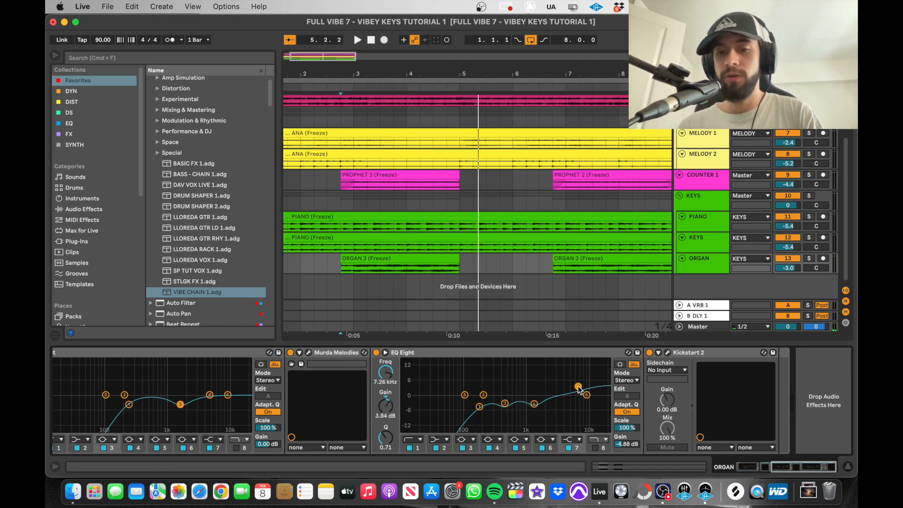
scroll(512, 370, "left", 10)
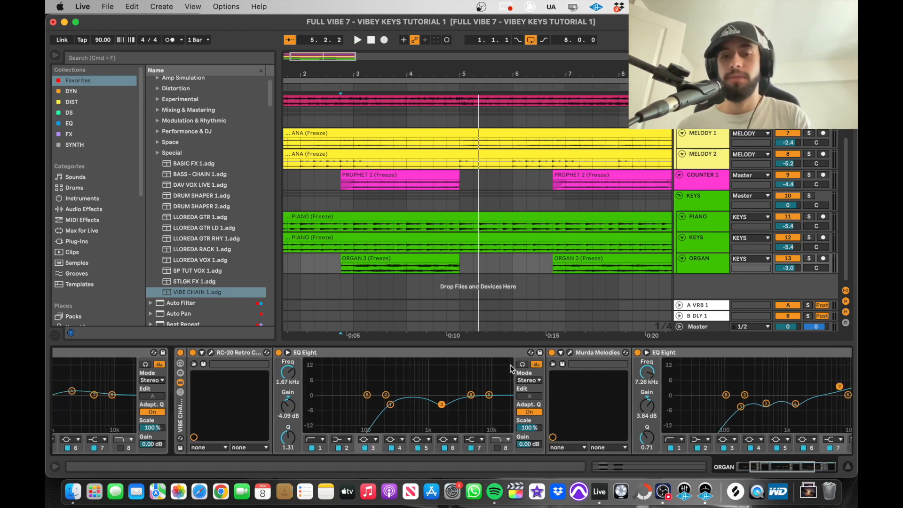
scroll(510, 365, "right", 10)
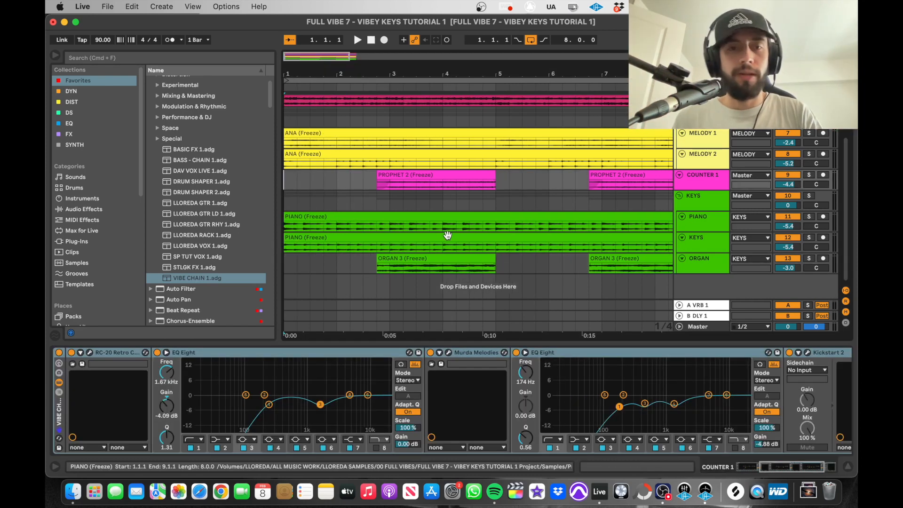
- Play the full mix from the start and lower the ORGAN volume to -3.8 dB and COUNTER 1 to -6.0 dB
key("minus")
key("space")
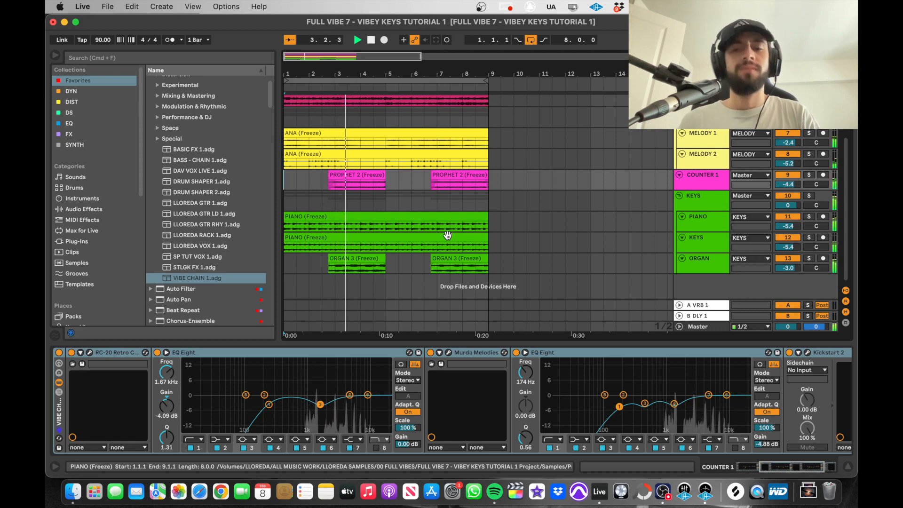
left_click_drag(788, 268, 788, 272)
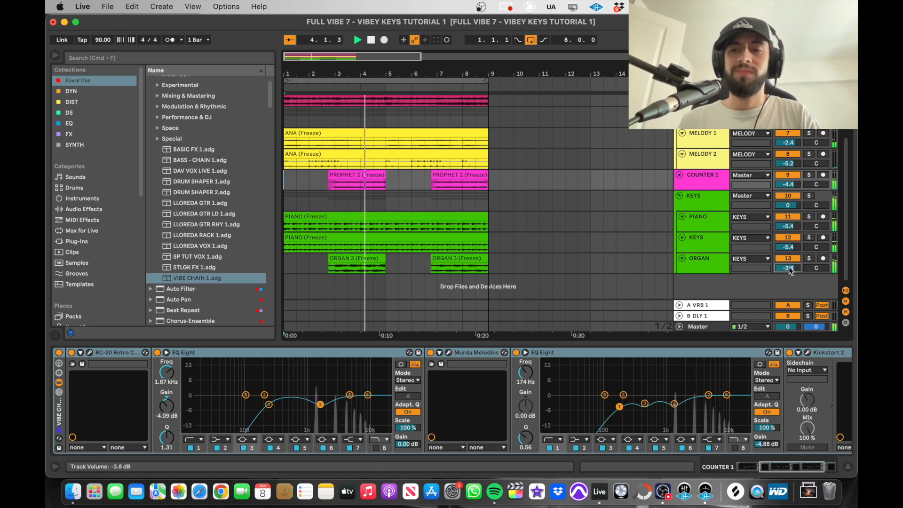
left_click_drag(788, 184, 788, 186)
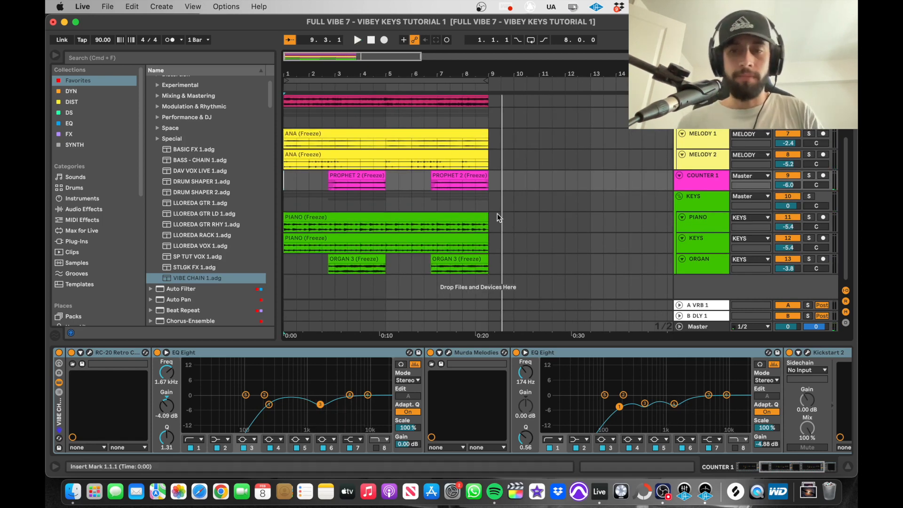
- Turn the eight-bar arrangement loop back on and return the insert marker to the start of the song
key("super+l")
left_click(284, 202)
key("plus")
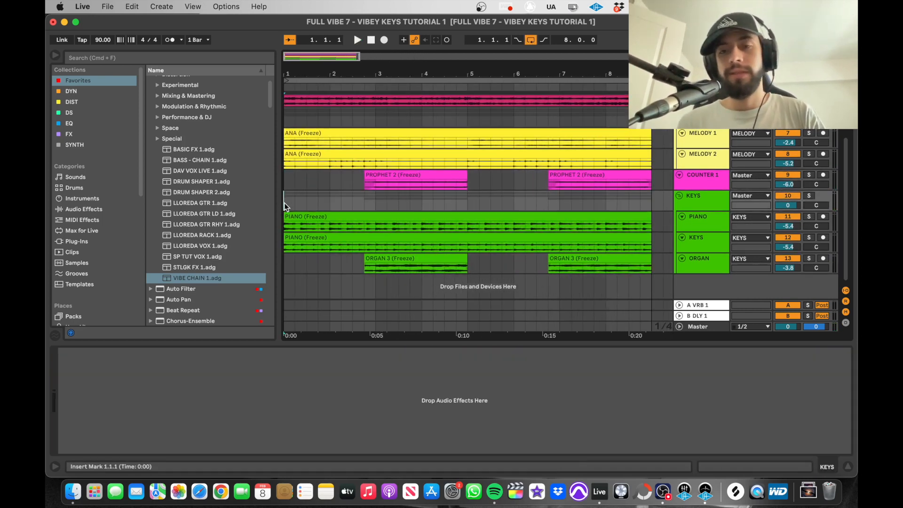
- Group the PIANO and KEYS tracks, name the new group PIANO and collapse it
left_click(710, 217)
key("shift+Down")
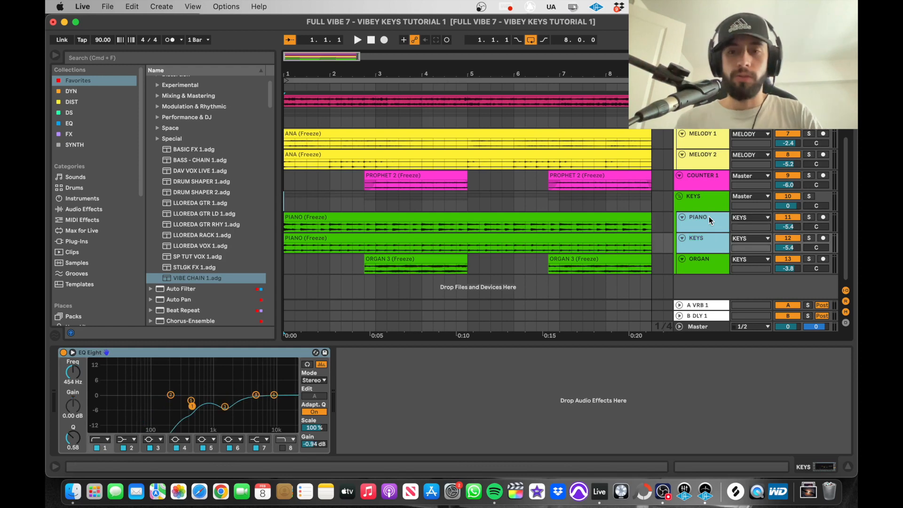
key("super+g")
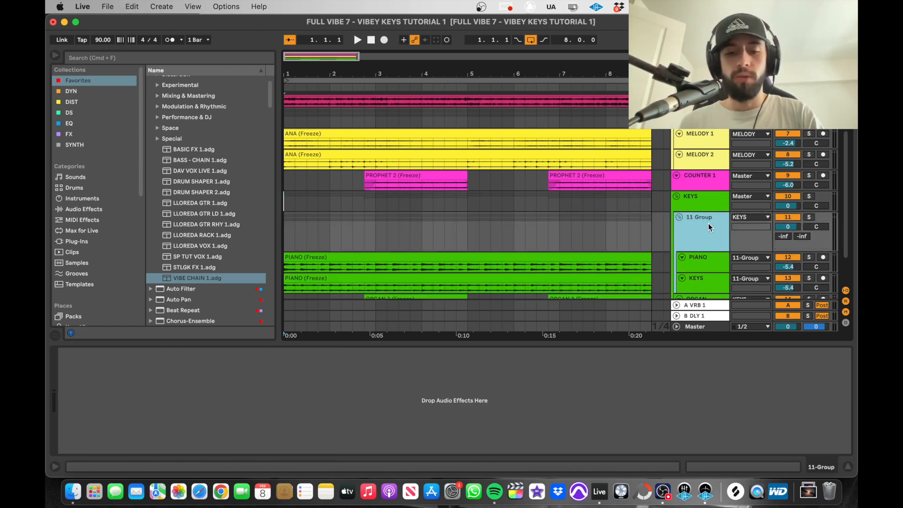
type("PIANO")
key("Return")
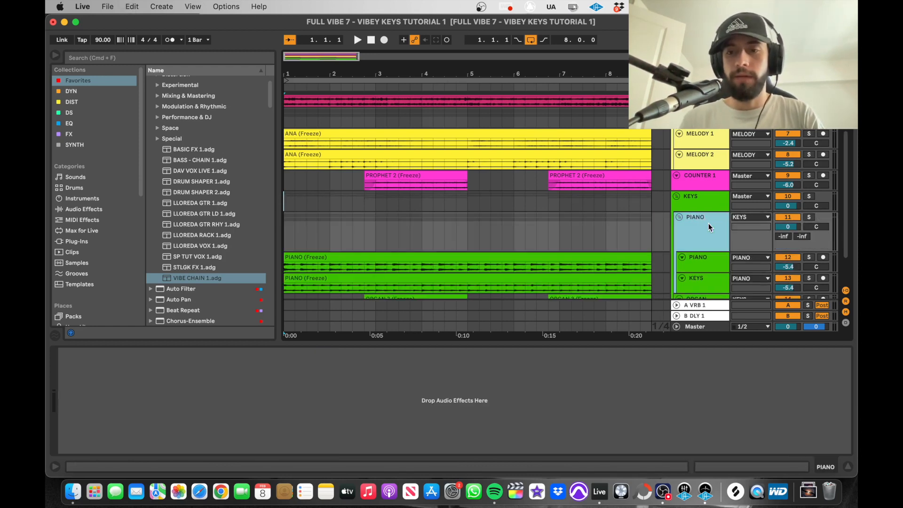
left_click(678, 217)
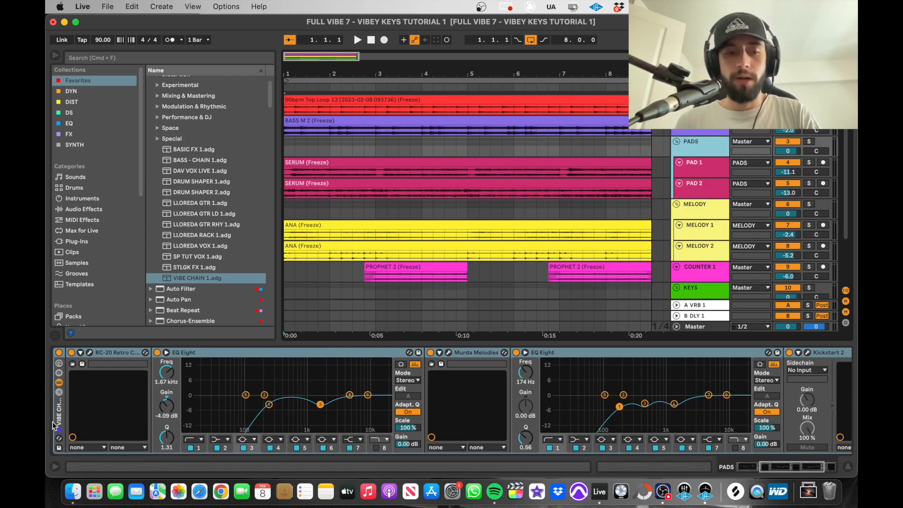
- Copy the VIBE CHAIN rack from the PADS group to the PIANO group
left_click(58, 416)
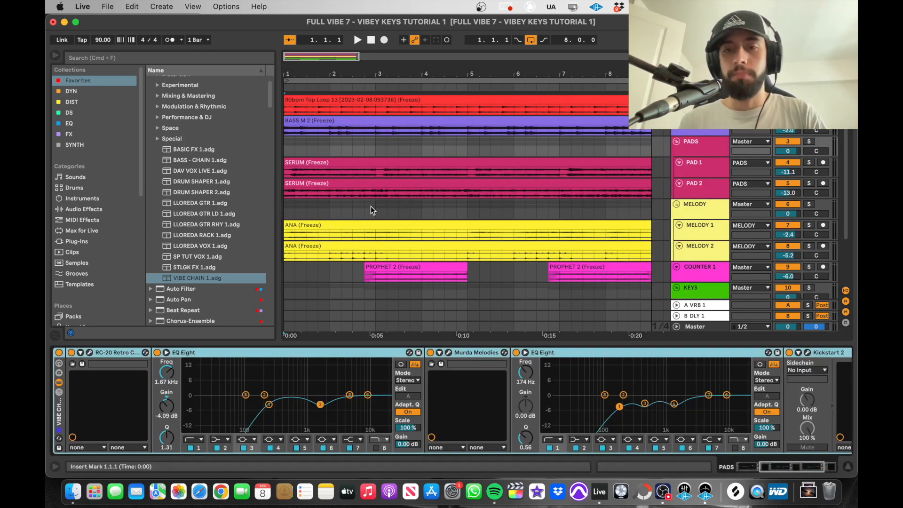
scroll(371, 209, "down", 3)
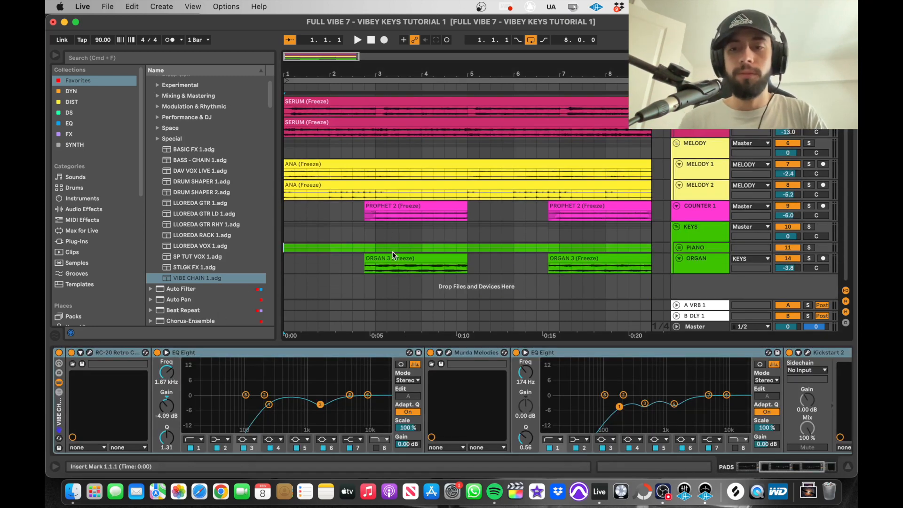
left_click(363, 248)
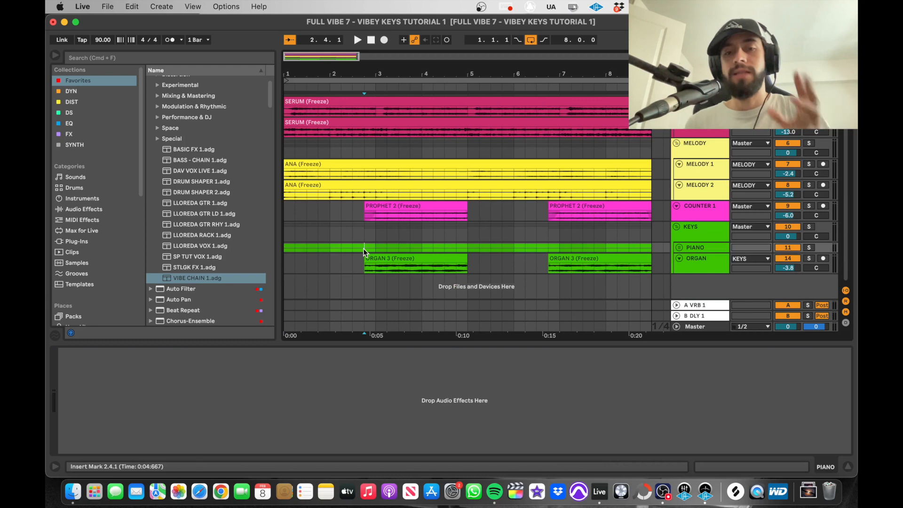
left_click(365, 423)
key("super+v")
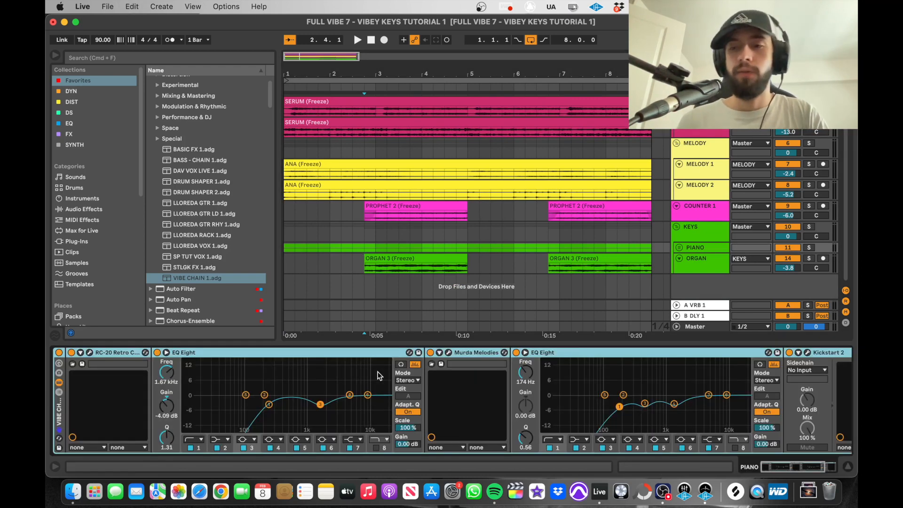
- Audition the PIANO group in solo and lower its Kickstart 2 mix to 26%
key("space")
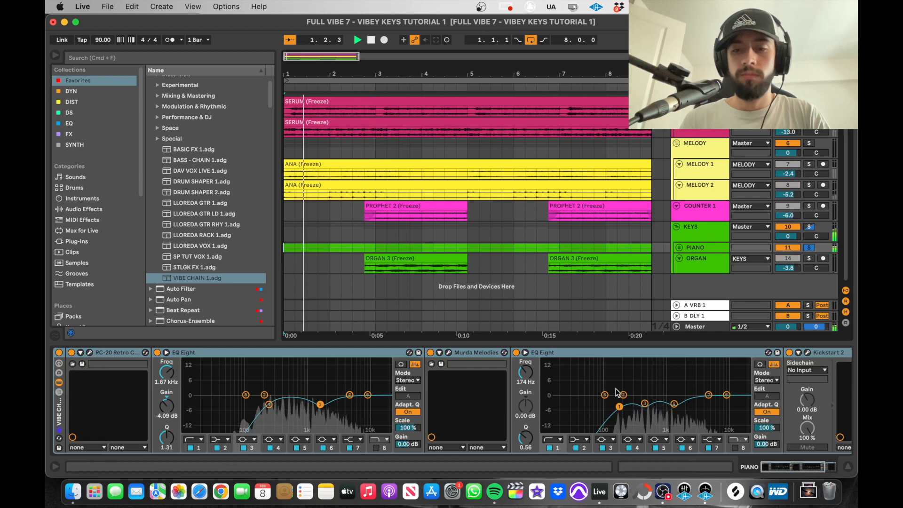
scroll(695, 377, "right", 5)
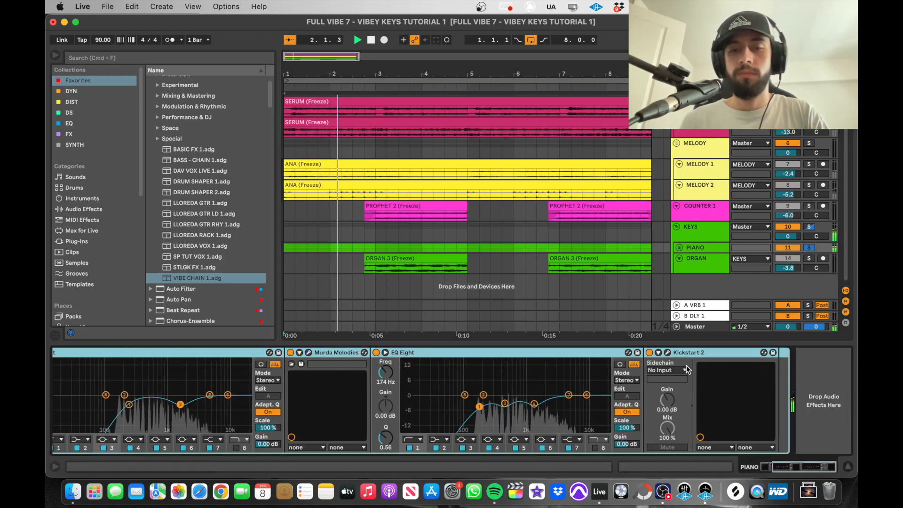
left_click(667, 352)
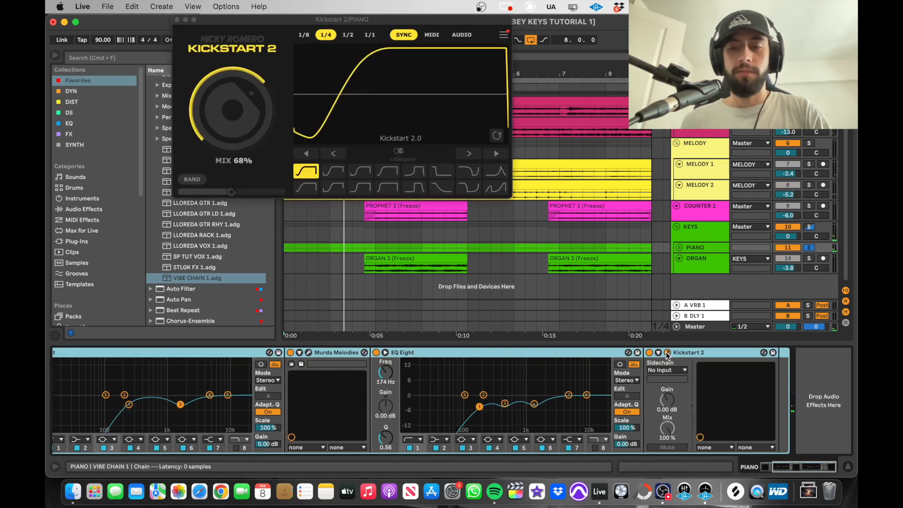
left_click_drag(232, 110, 232, 147)
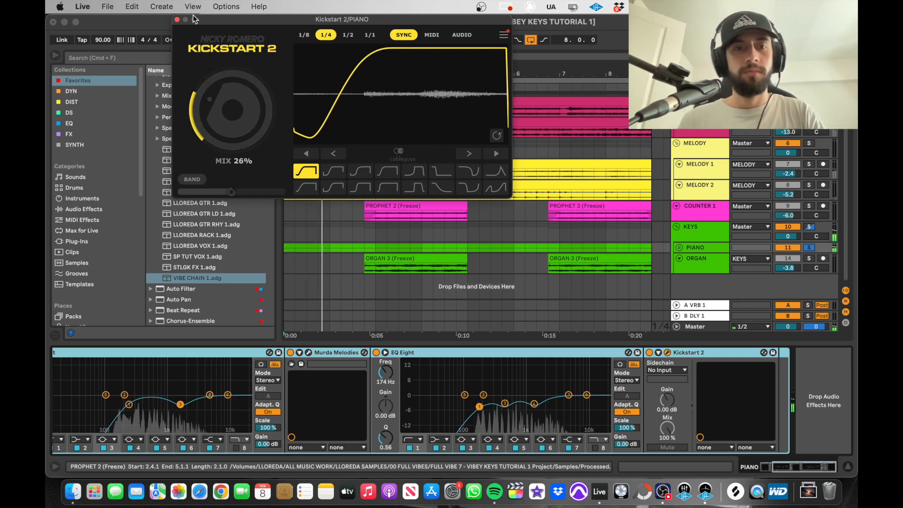
- Lower the Space amount in the PIANO group's RC-20 Retro Color and close the open plug-in windows
left_click(177, 20)
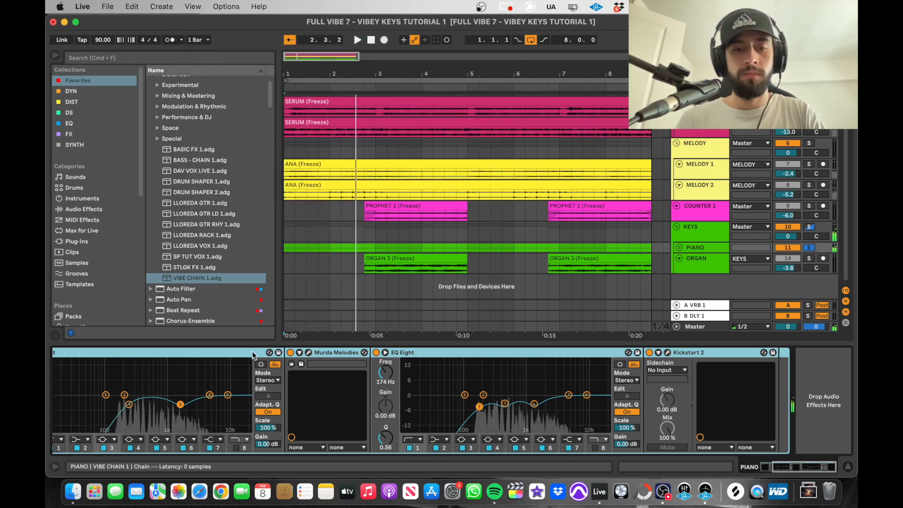
key("space")
left_click(254, 353)
left_click(95, 353)
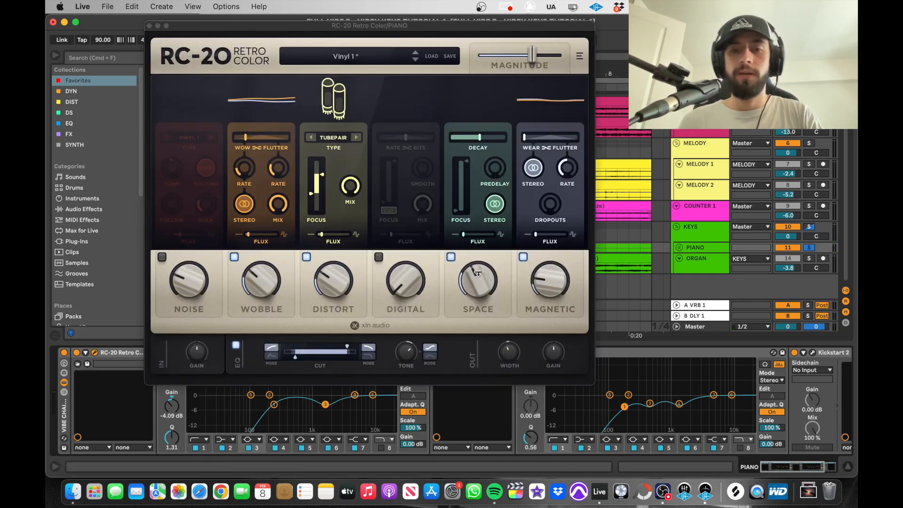
left_click_drag(477, 273, 480, 300)
key("space")
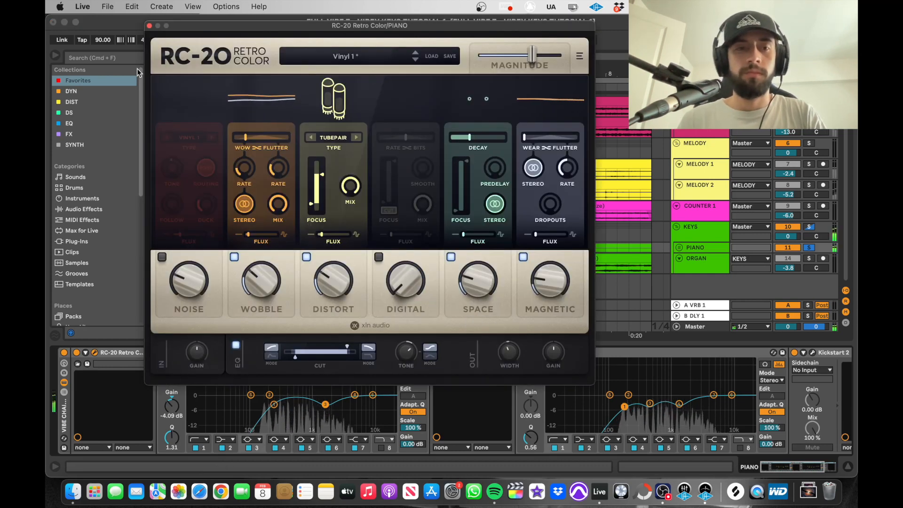
left_click(149, 26)
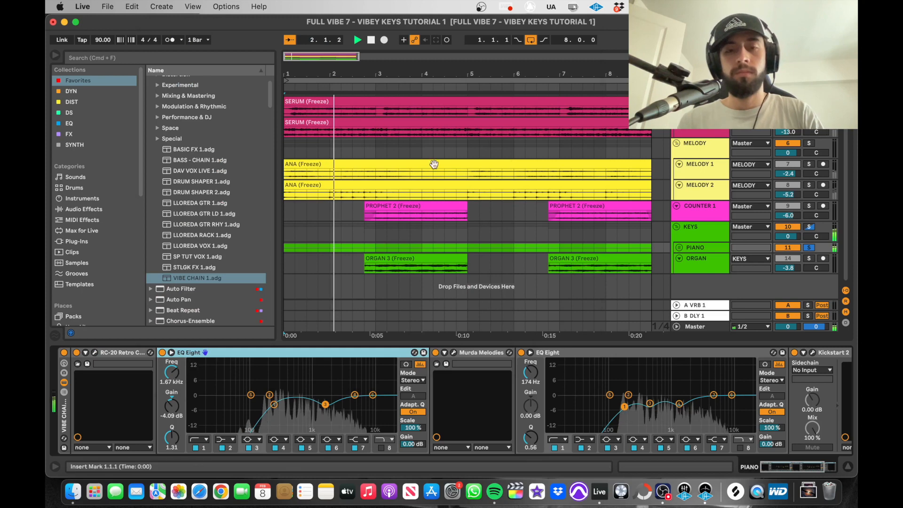
- Enable the high-cut band 8 in the PIANO group's last EQ Eight and set it to 6.53 kHz with a Q of 0.75
scroll(659, 423, "right", 5)
left_click(595, 448)
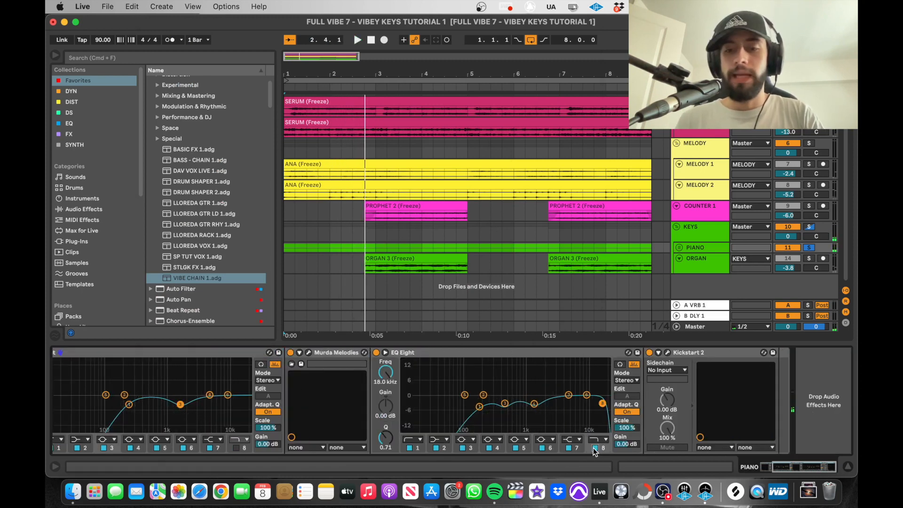
mouse_move(594, 407)
left_mouse_down()
mouse_move(581, 412)
mouse_move(596, 407)
left_mouse_up()
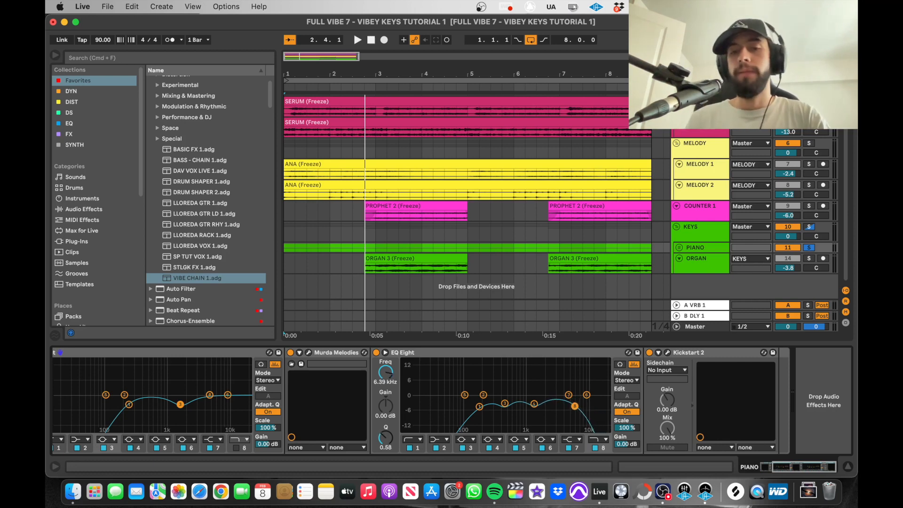
left_click_drag(574, 404, 577, 405)
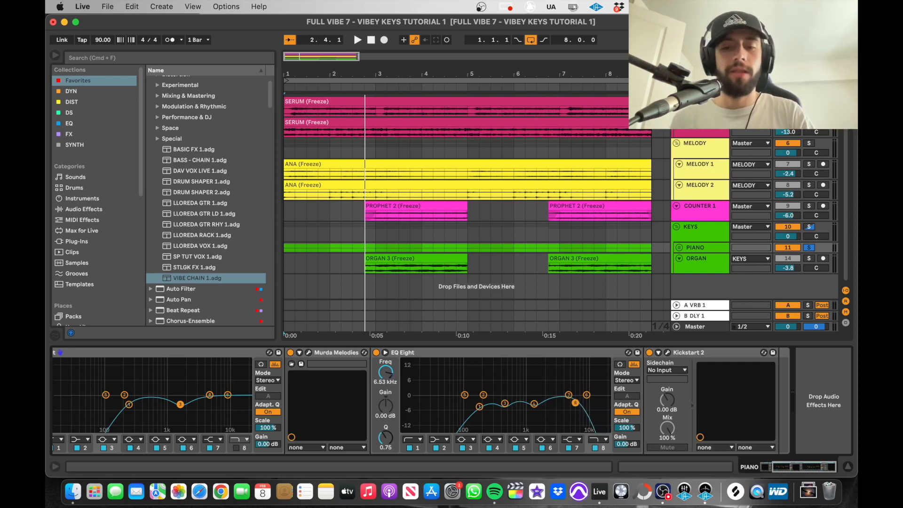
- Play the full mix without the KEYS solo and move the last EQ Eight's low cut to 230 Hz with a Q of 1.02
key("space")
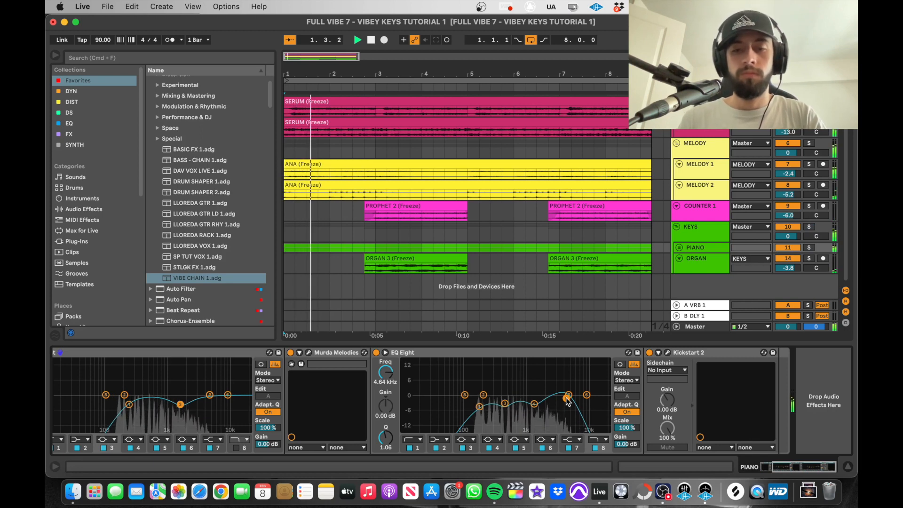
left_click(479, 407)
left_click_drag(479, 407, 487, 399)
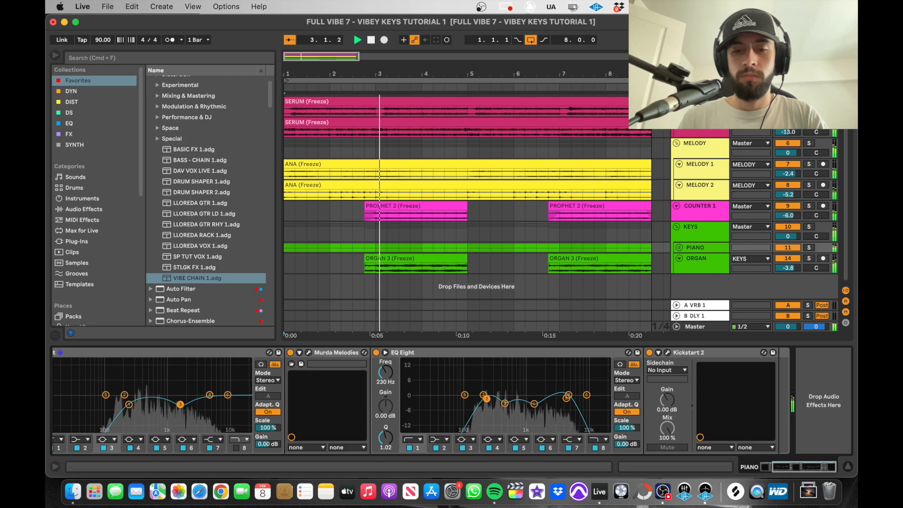
- Lower the last EQ Eight's high cut to 3.67 kHz with a Q of 1.31 and set its output gain to 0.56 dB
mouse_move(566, 398)
left_mouse_down()
mouse_move(556, 400)
mouse_move(566, 397)
left_mouse_up()
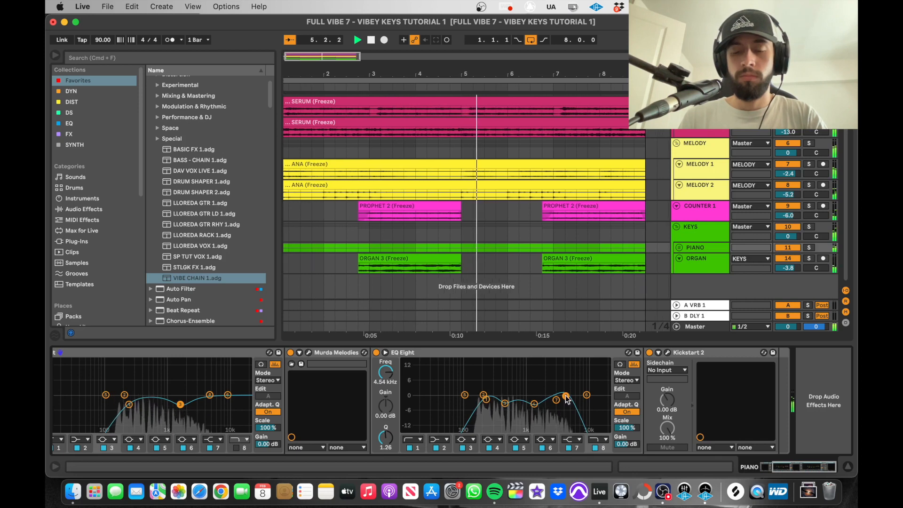
left_click_drag(617, 443, 616, 436)
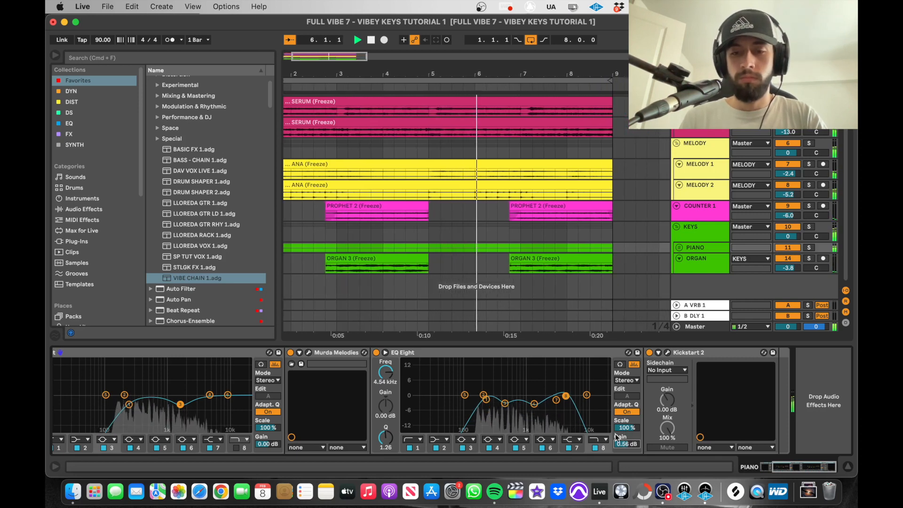
left_click_drag(566, 396, 561, 399)
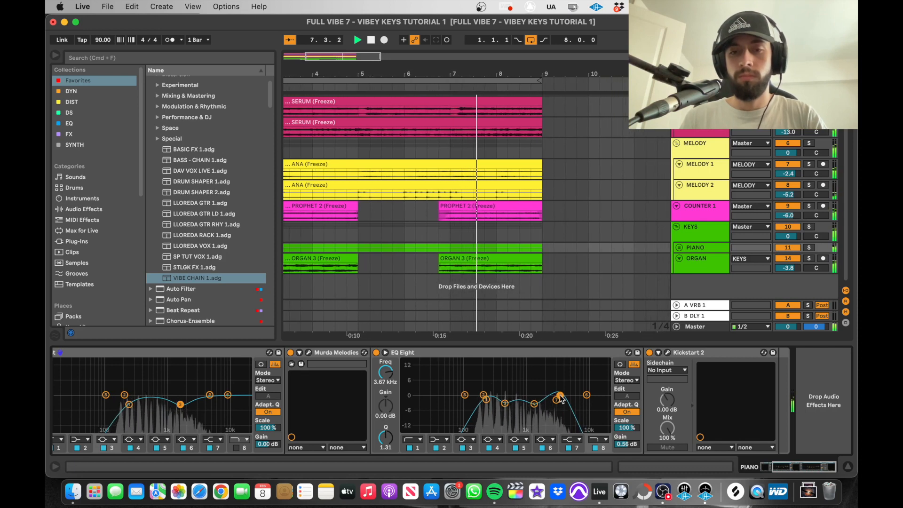
scroll(553, 310, "left", 5)
scroll(472, 265, "down", 3)
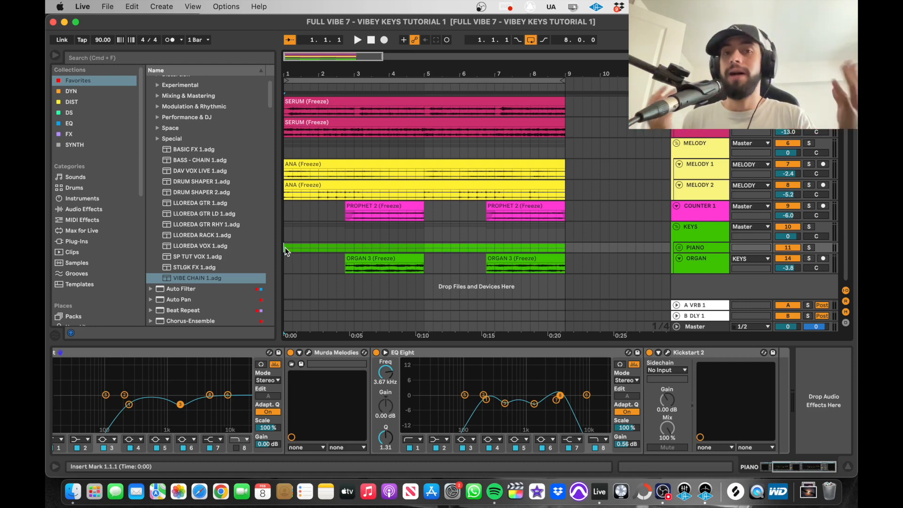
scroll(285, 247, "up", 1)
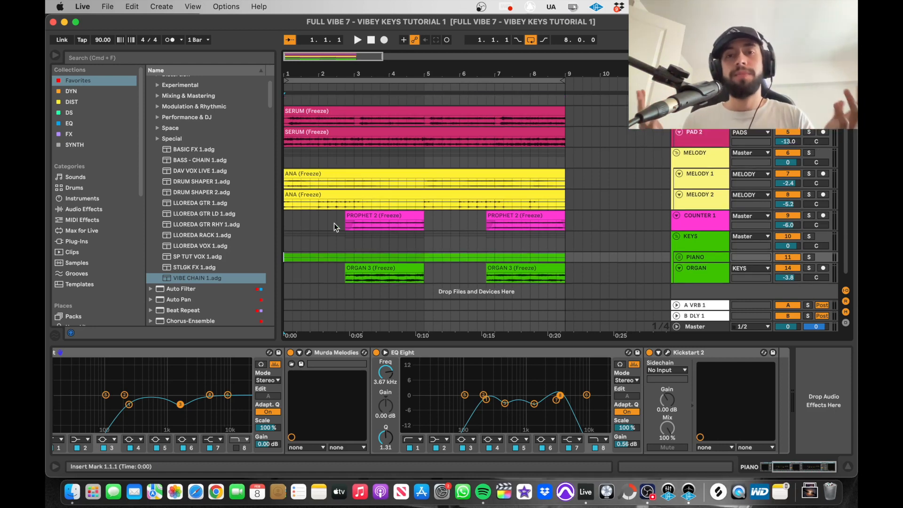